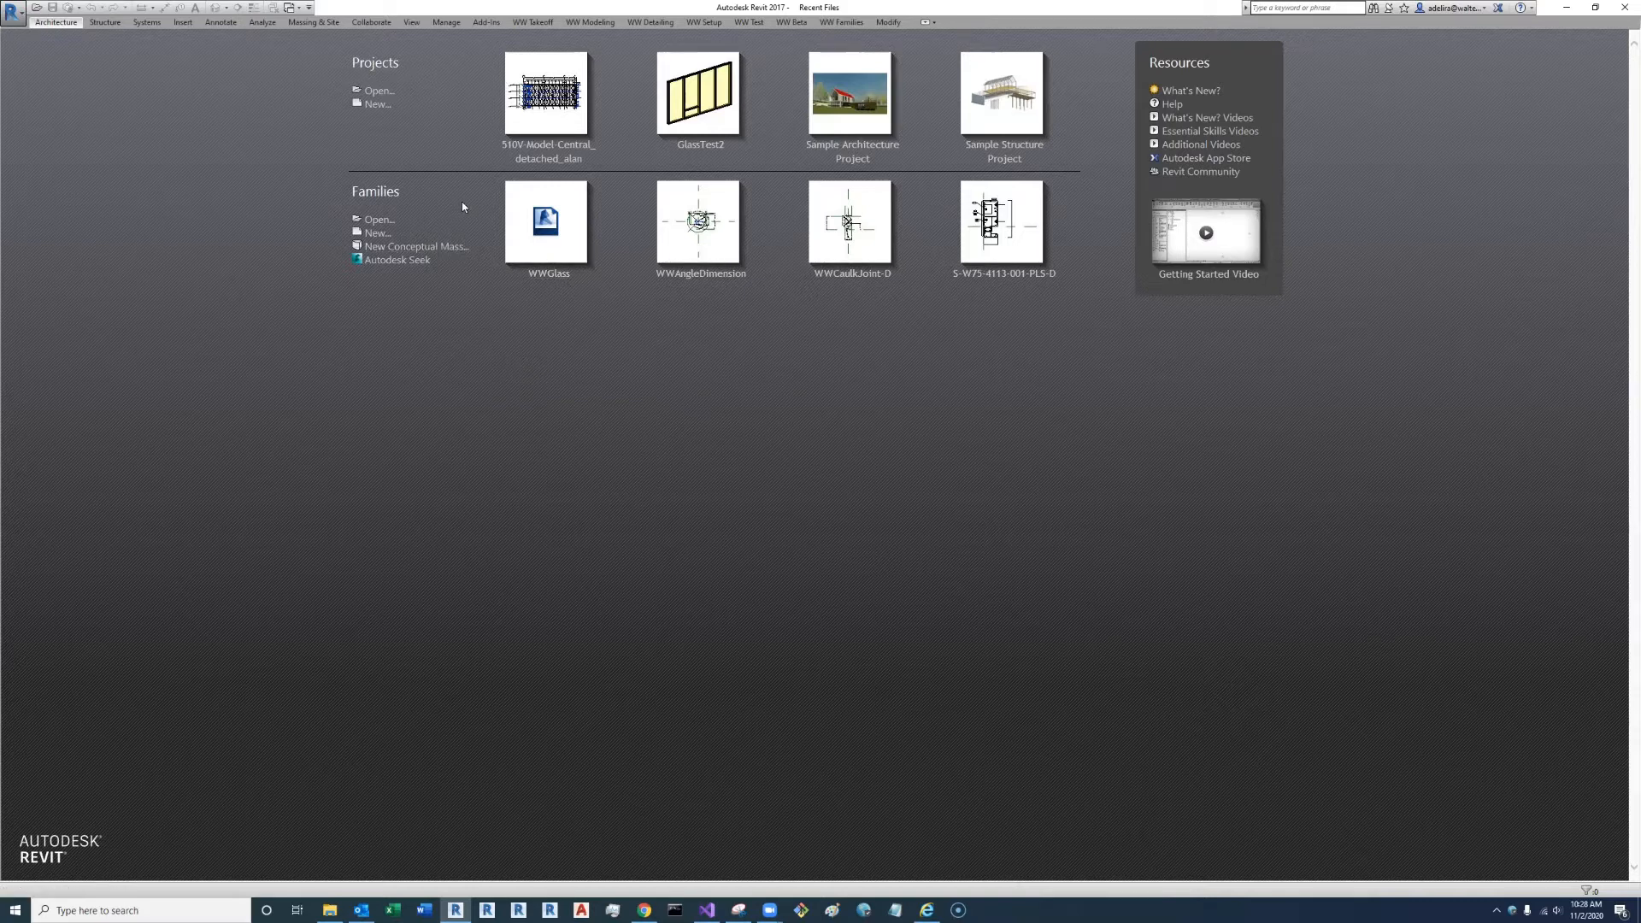
# Start opening an existing family file and browse to the Revit folder on the ACad (S:) drive
pyautogui.click(376, 221)
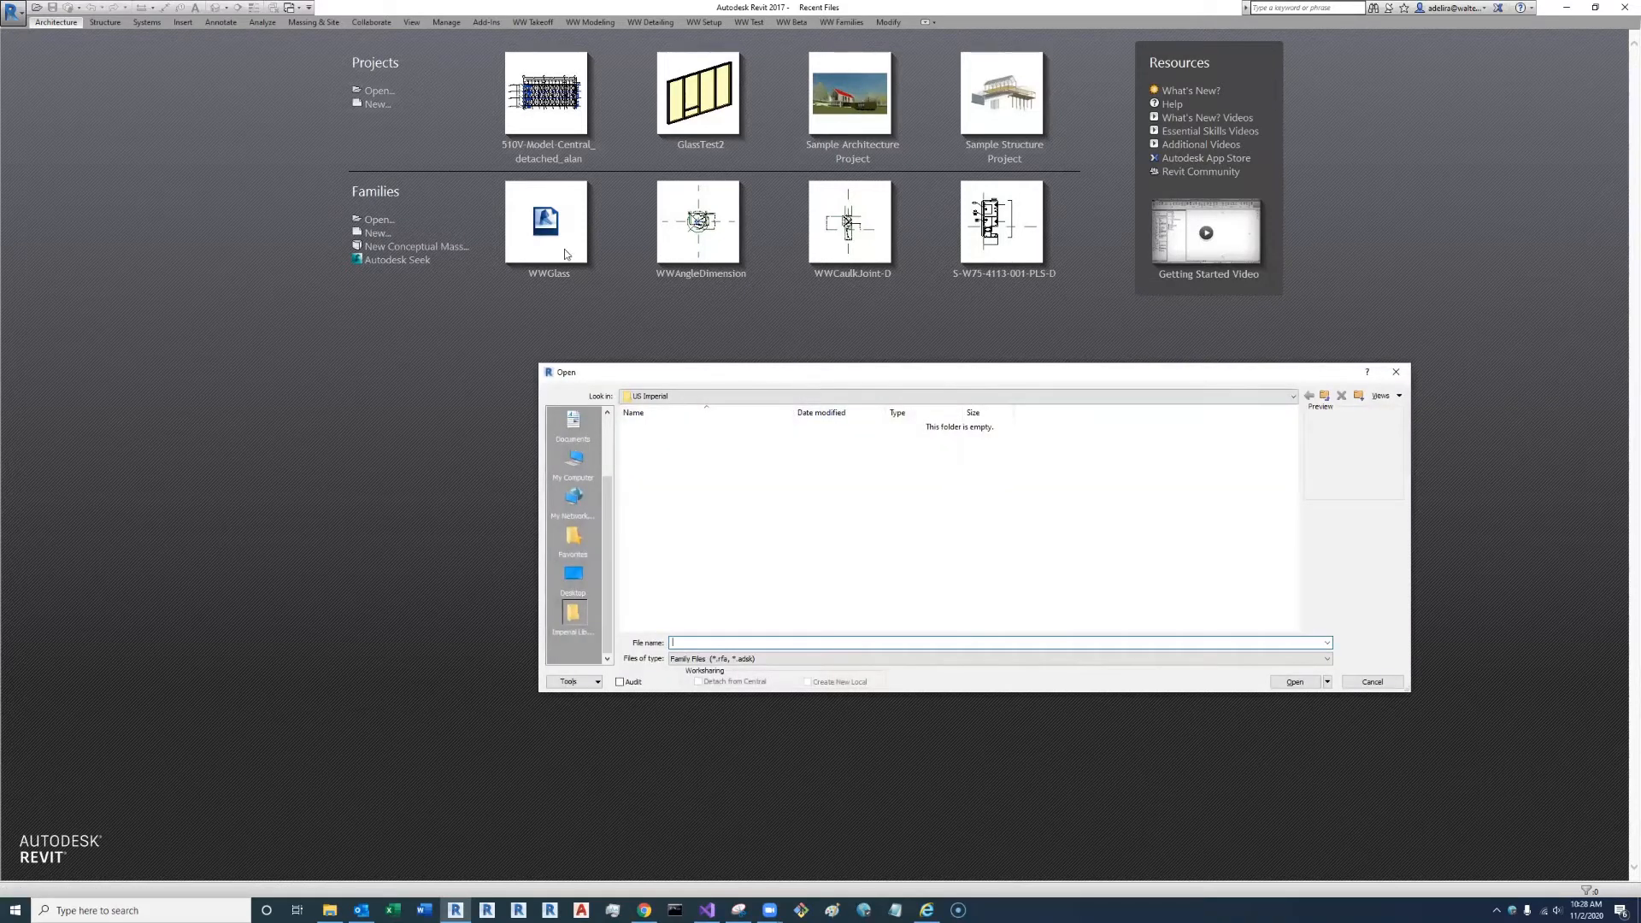
pyautogui.moveTo(650, 379); pyautogui.dragTo(602, 300)
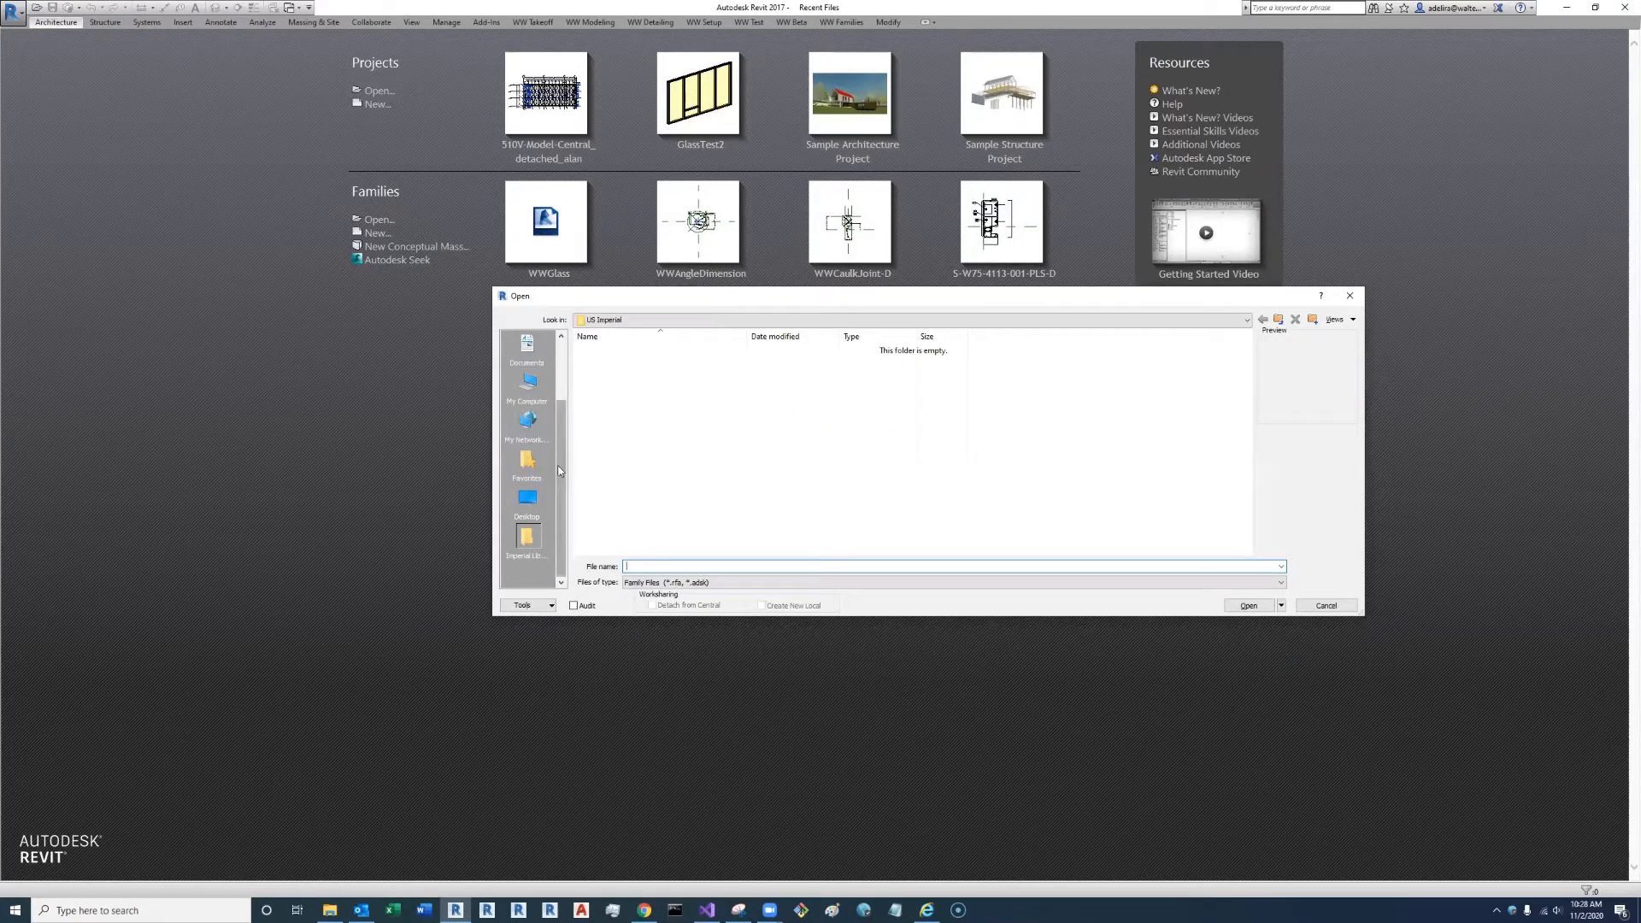
pyautogui.click(527, 384)
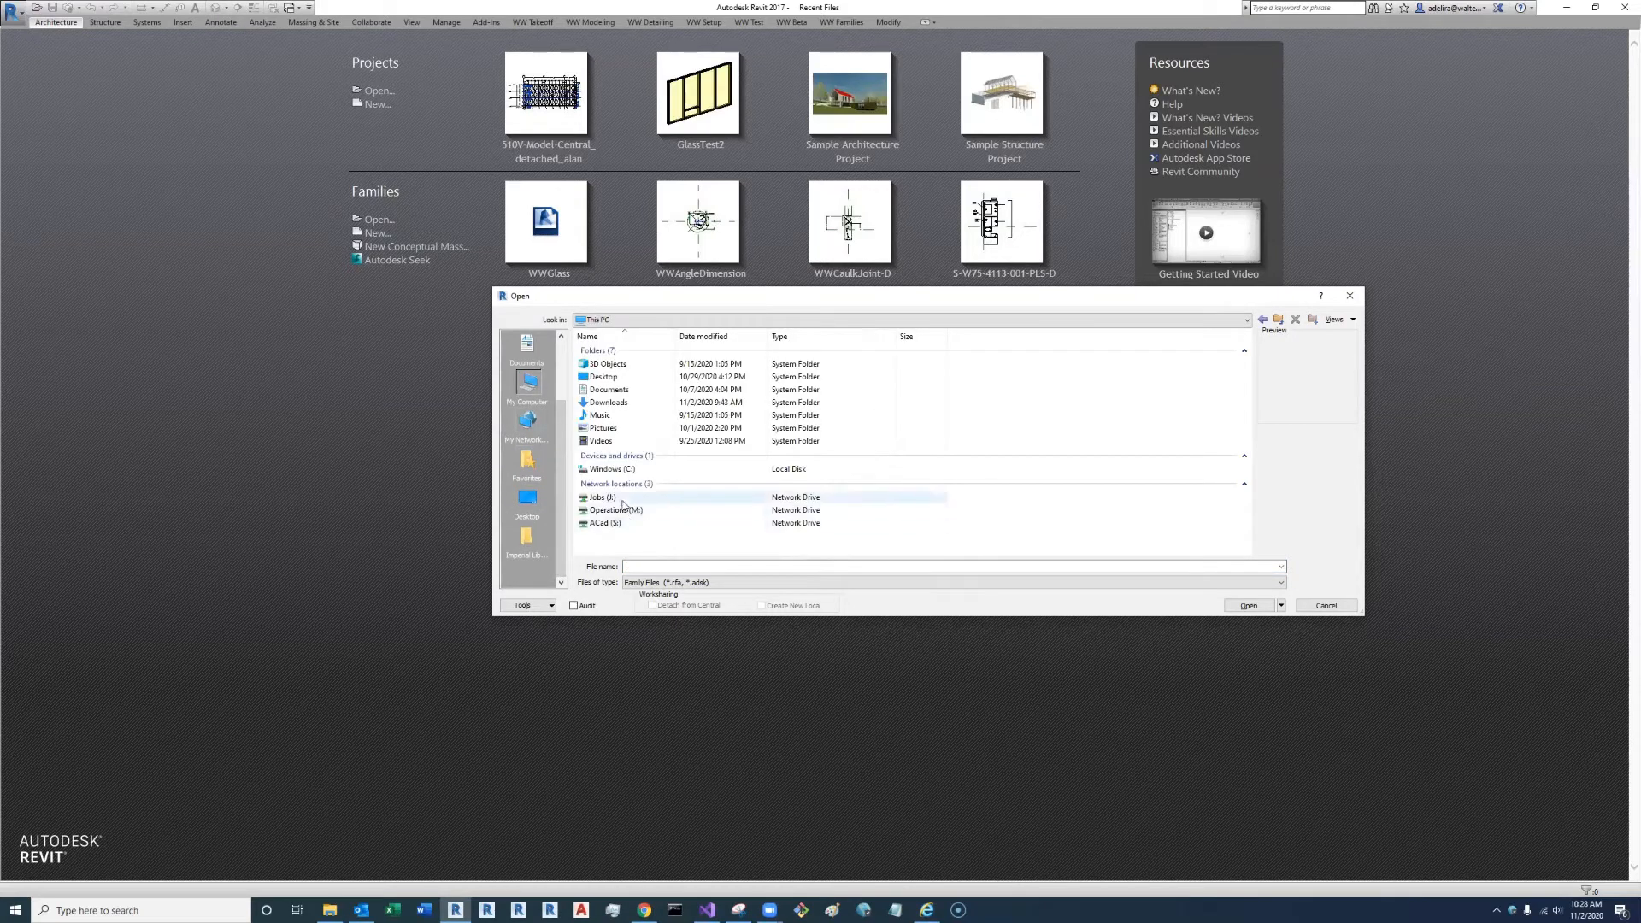
pyautogui.doubleClick(617, 525)
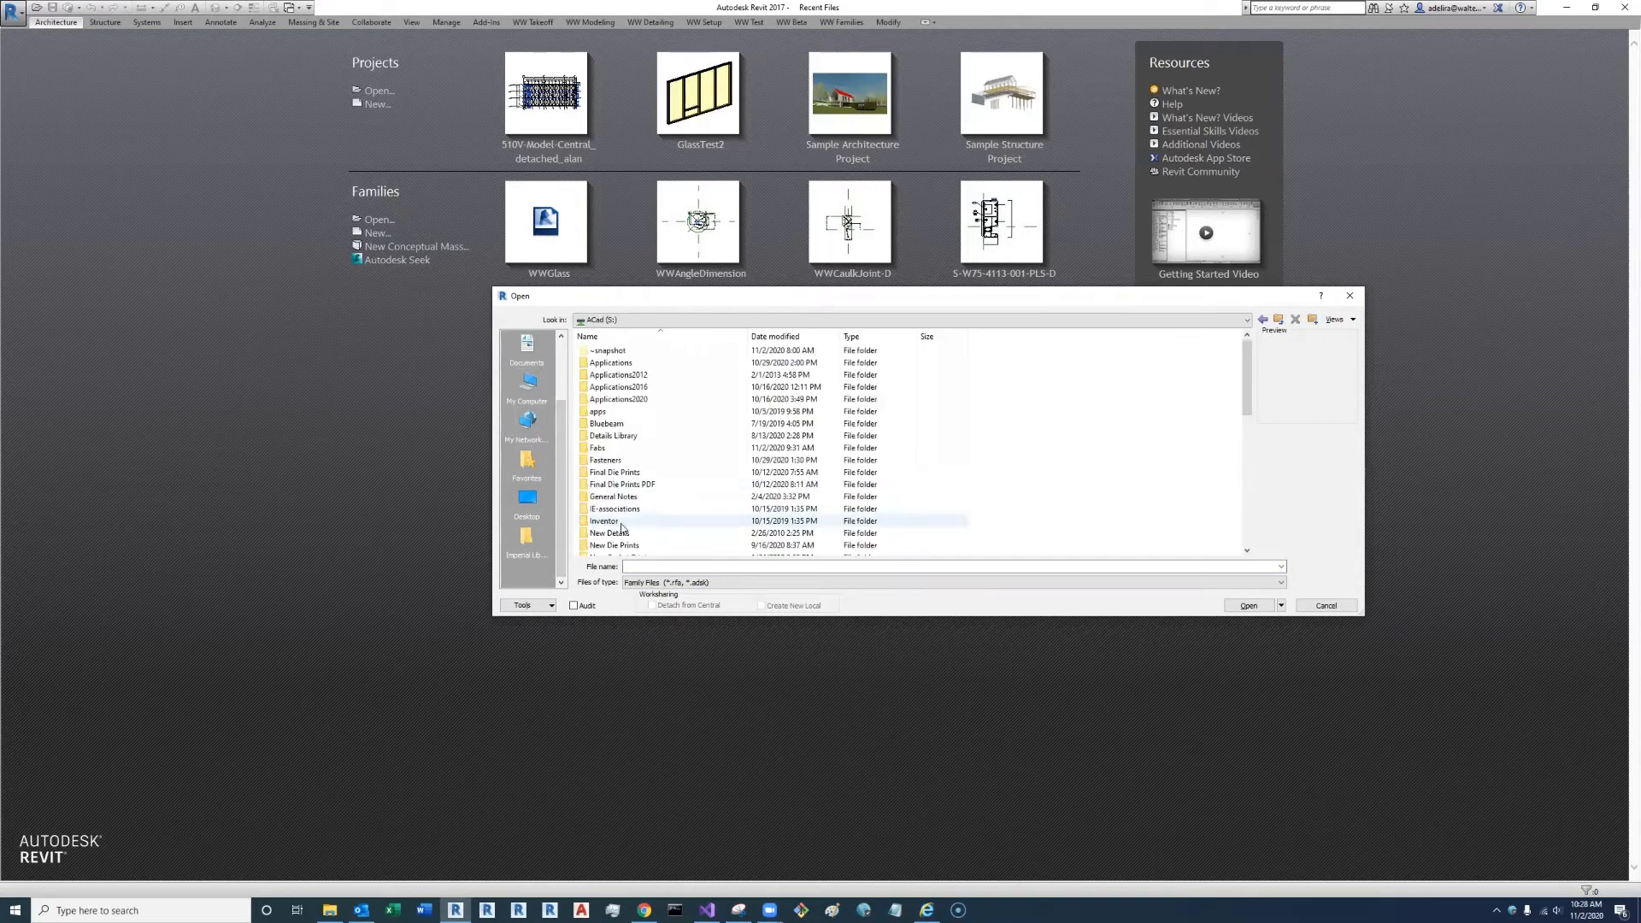
pyautogui.scroll(-6, 645, 464)
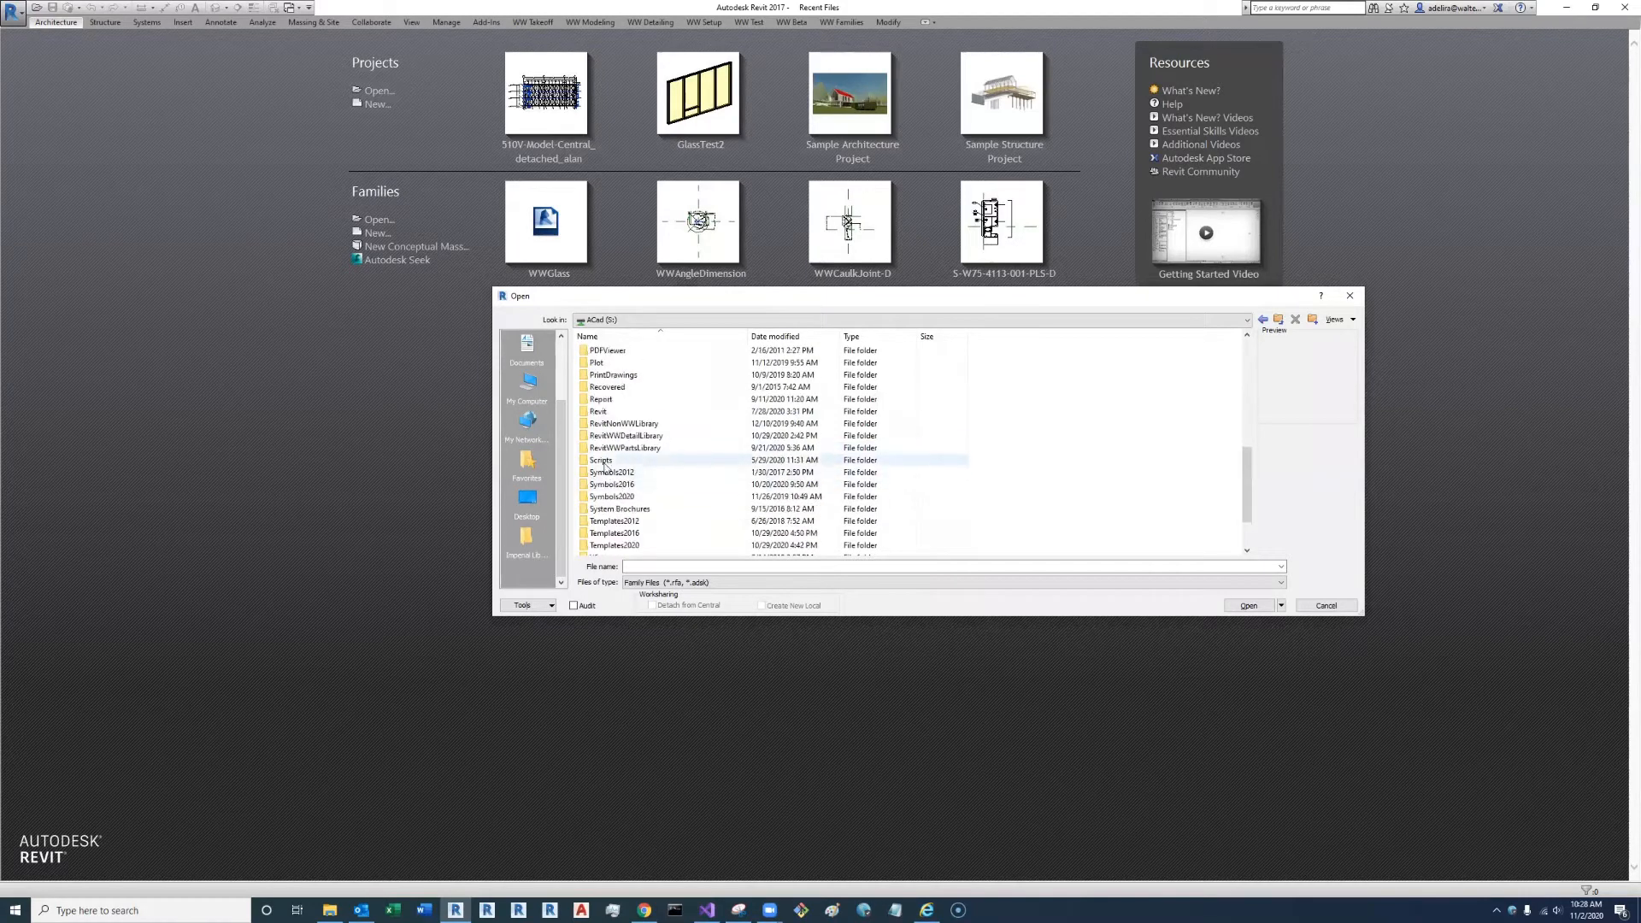
pyautogui.click(610, 413)
pyautogui.doubleClick(611, 414)
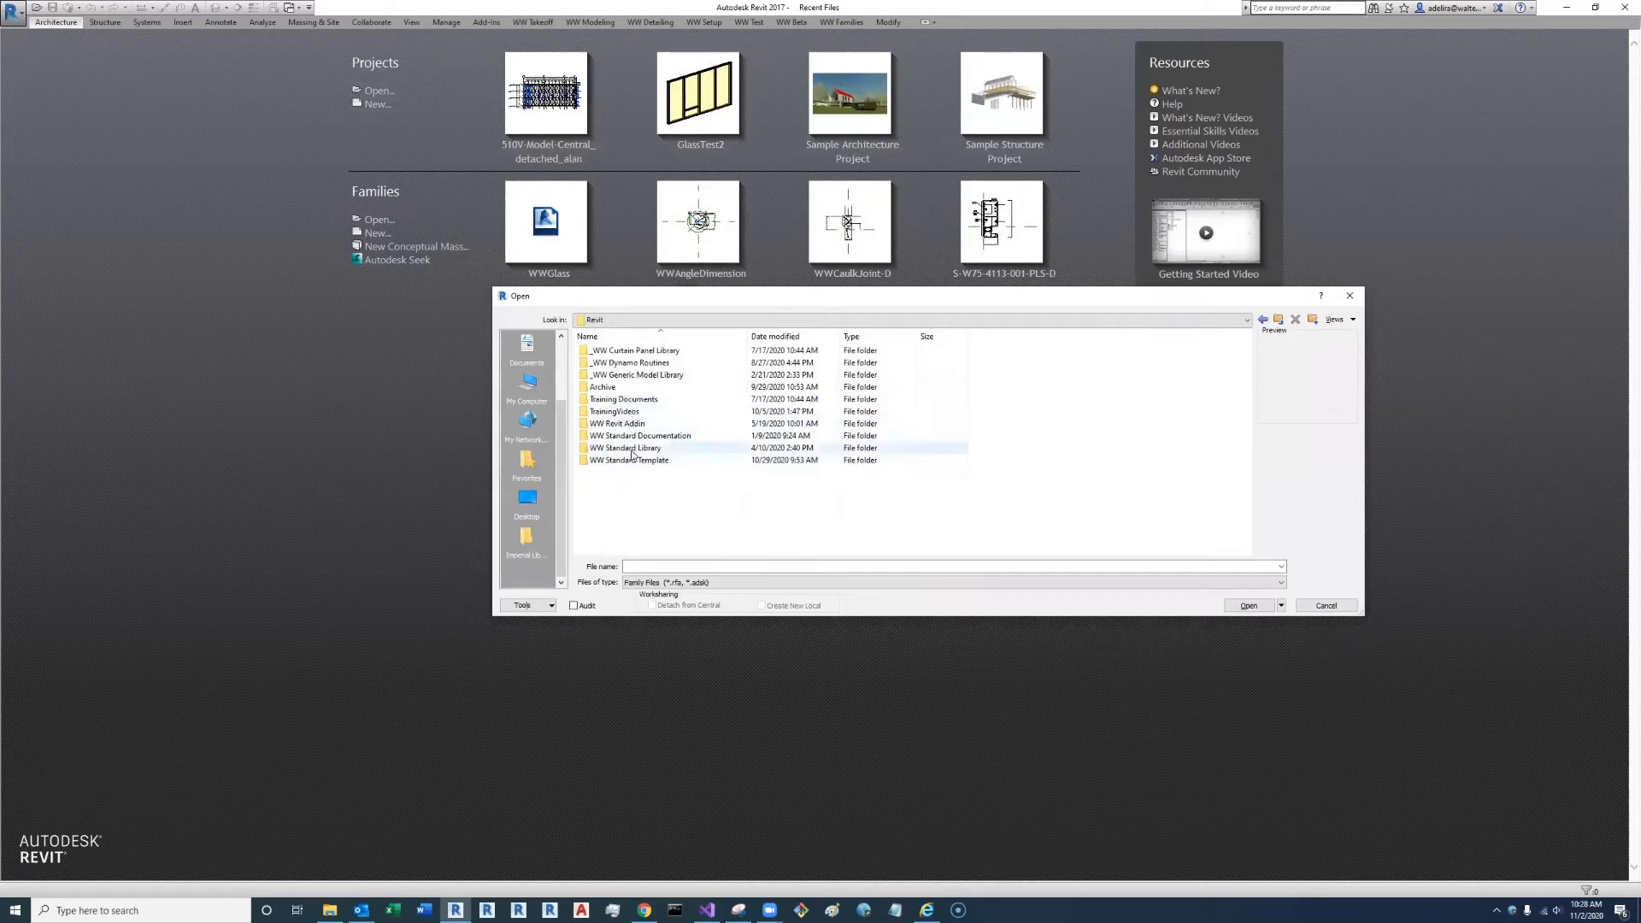
# Open the WWGlass family from the Public subfolder of Curtain Panels in the WW Standard Library
pyautogui.doubleClick(632, 450)
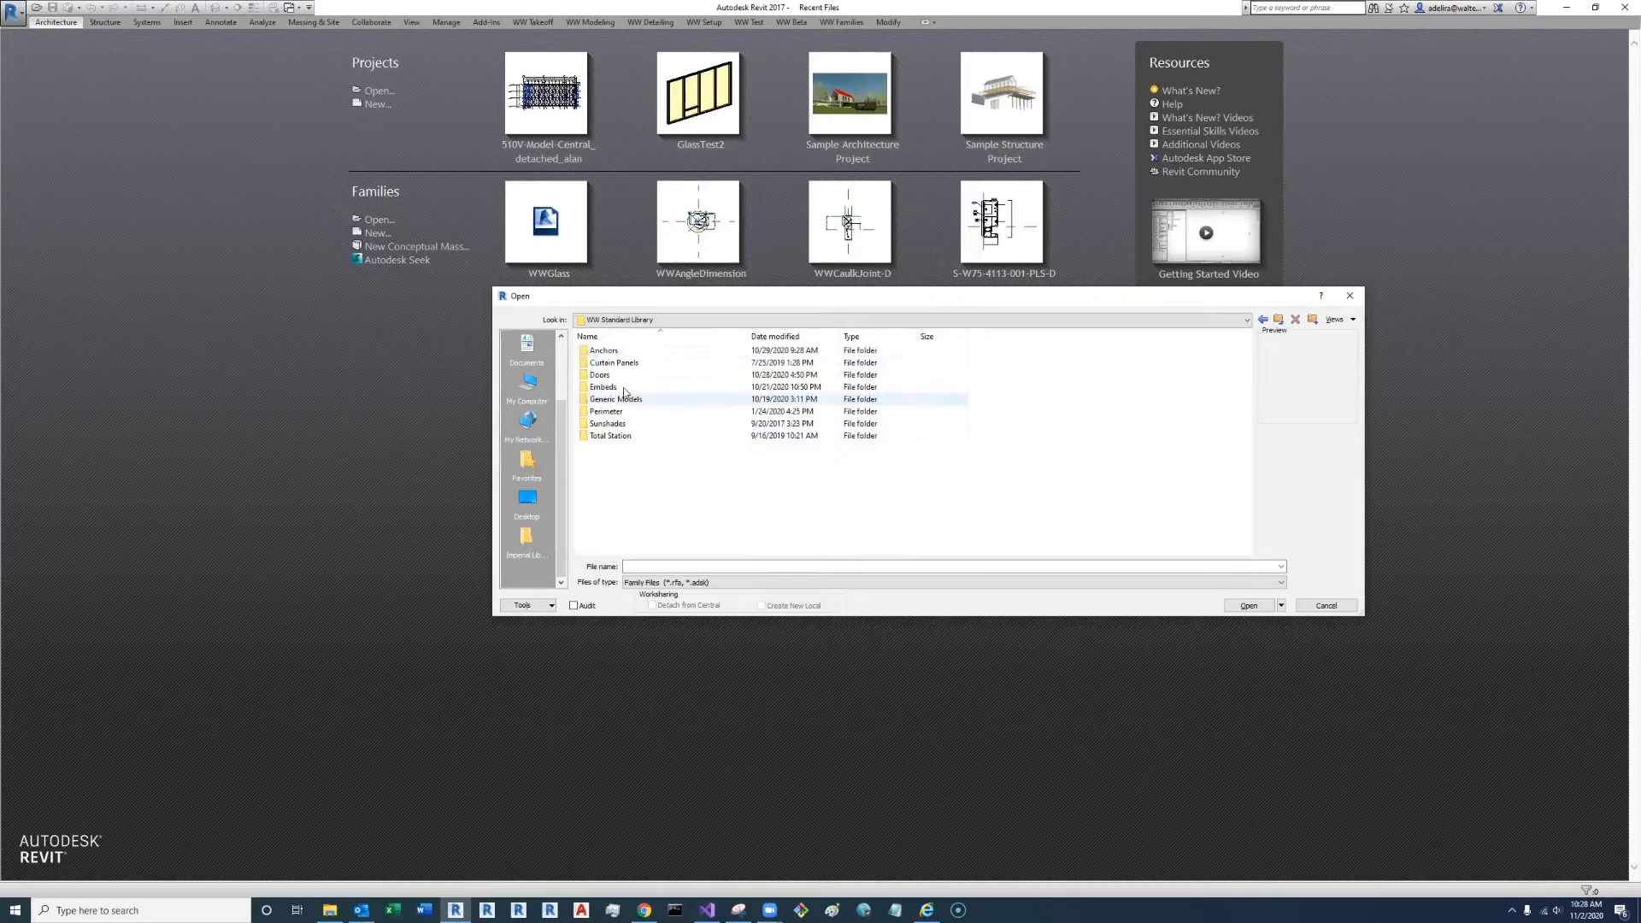
pyautogui.doubleClick(604, 362)
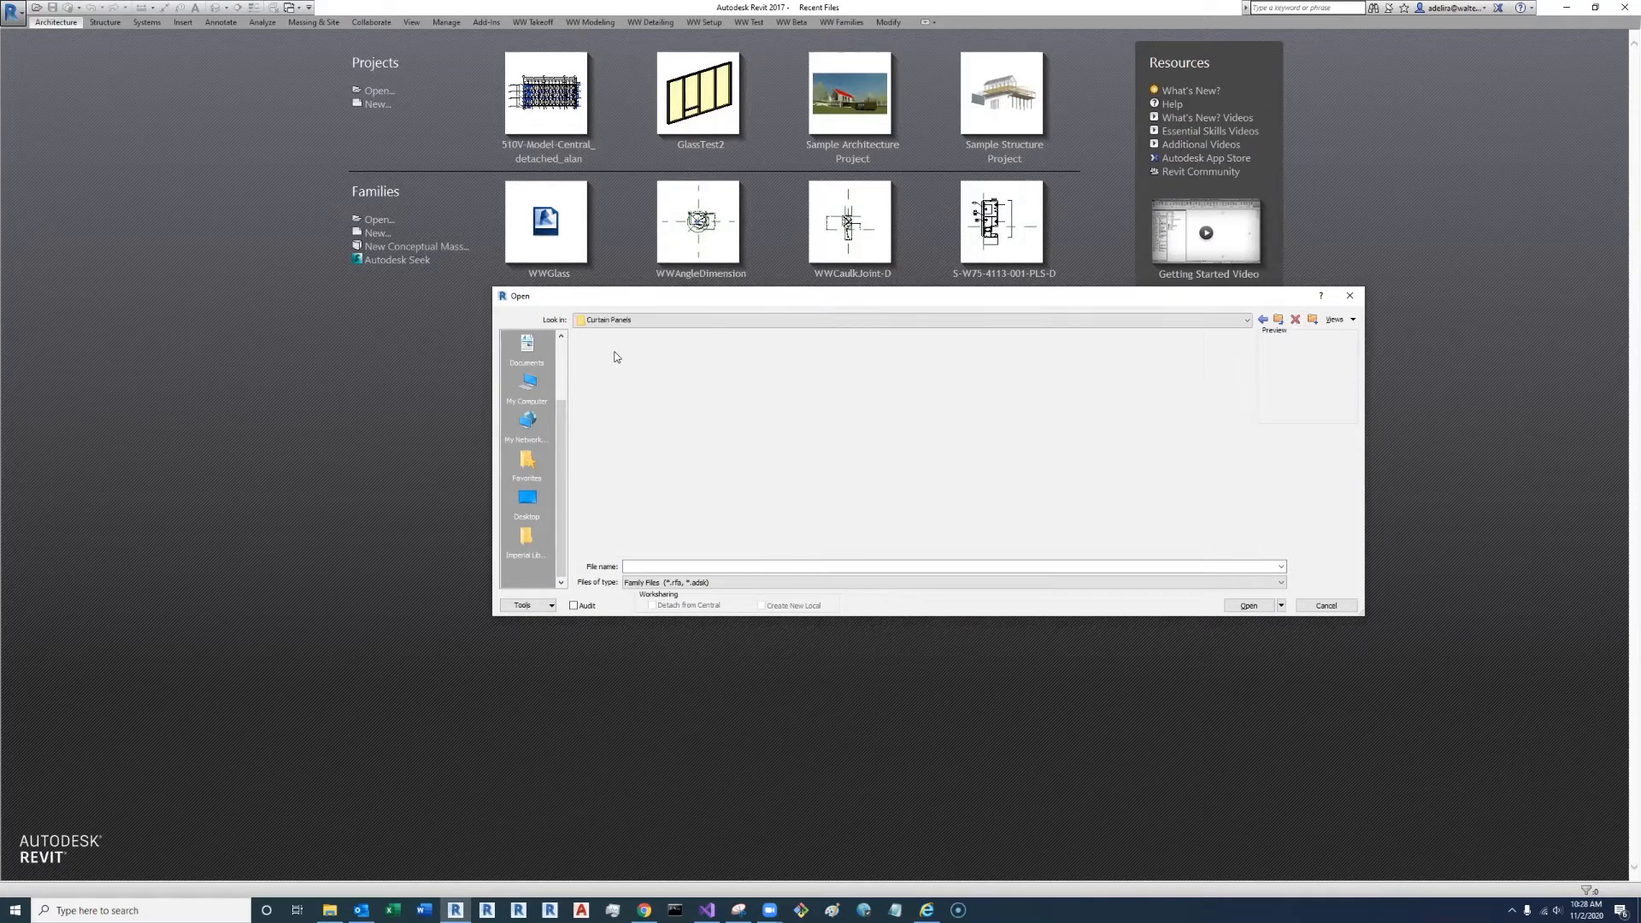
pyautogui.click(602, 376)
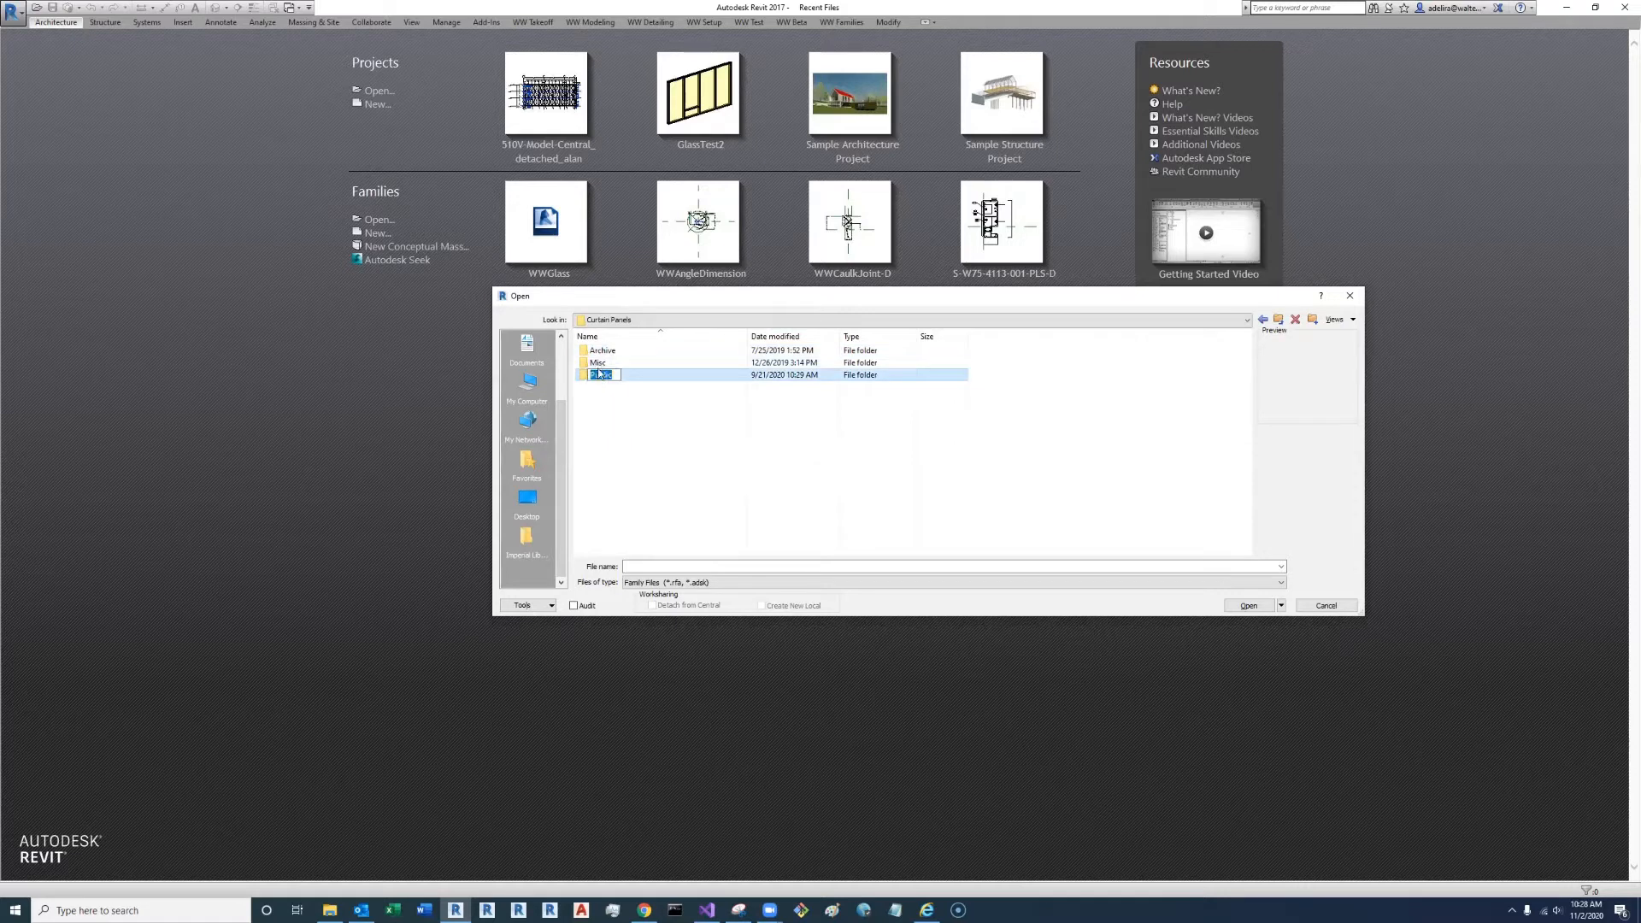
pyautogui.doubleClick(599, 374)
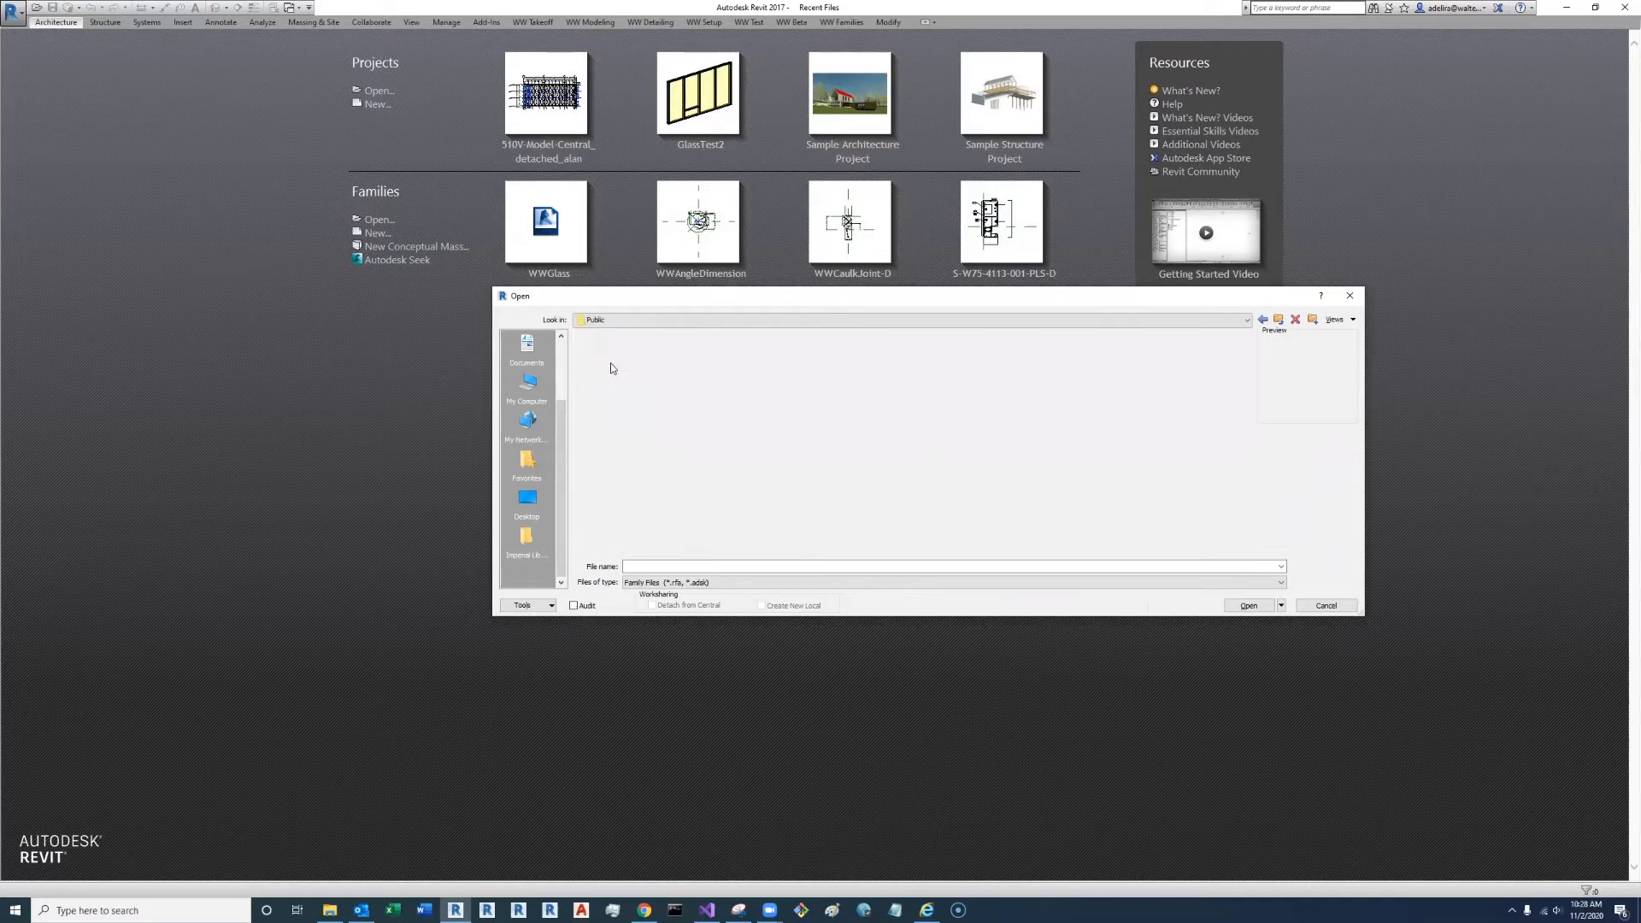
pyautogui.click(610, 351)
pyautogui.click(1252, 608)
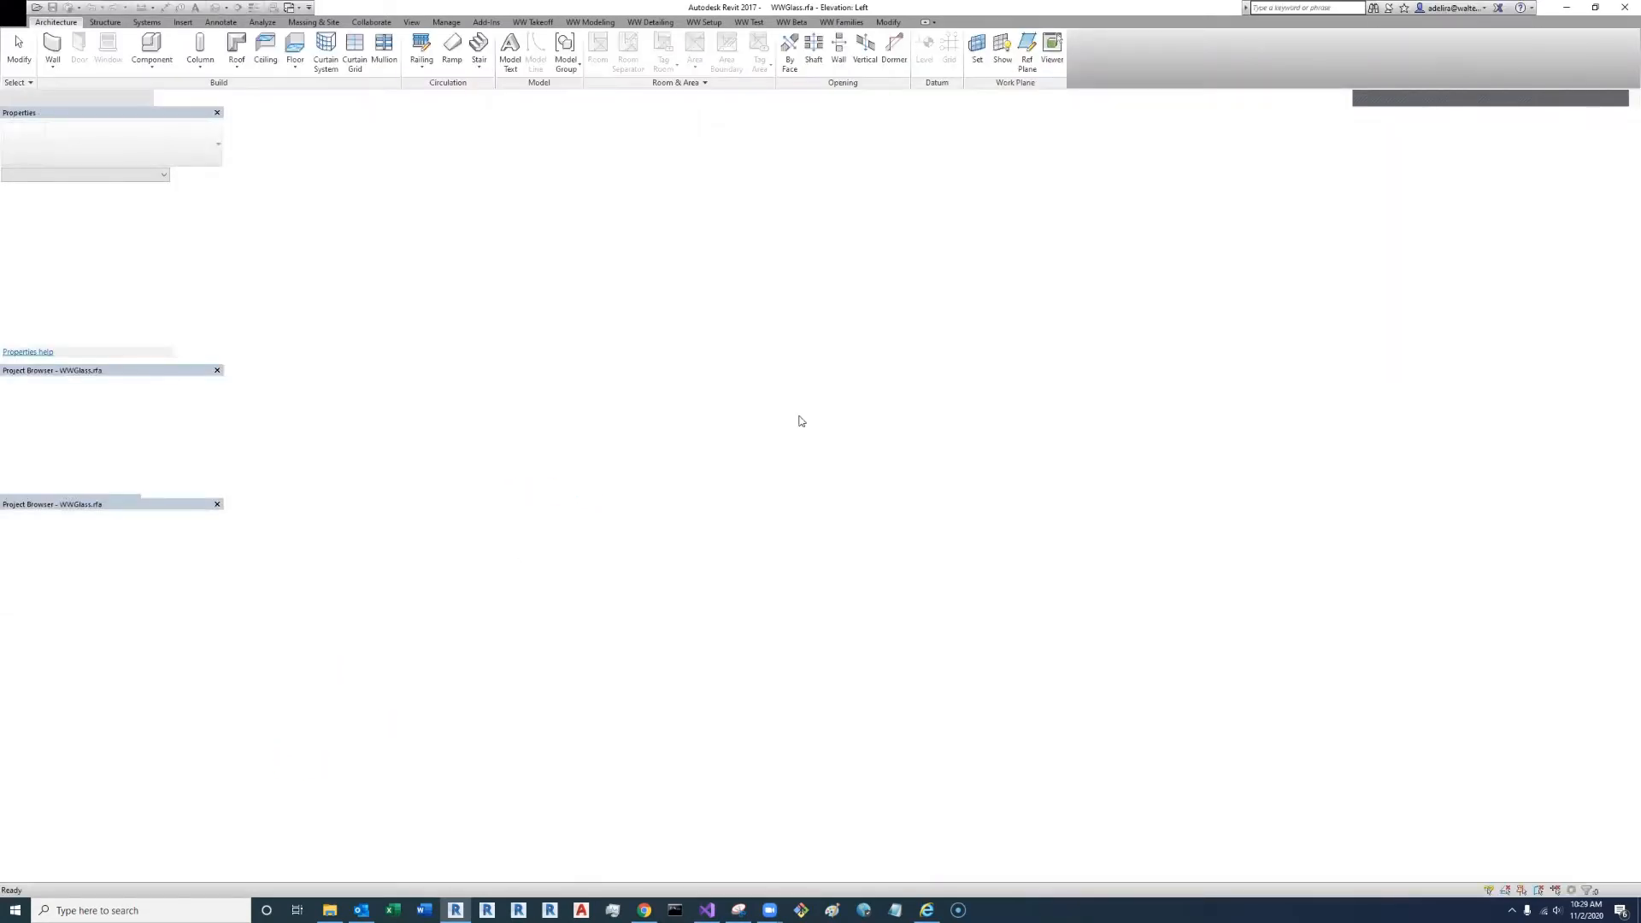
# Examine the Detail Items families loaded in WWGlass and the bottom glazing detail in the Left elevation
pyautogui.scroll(5, 940, 589)
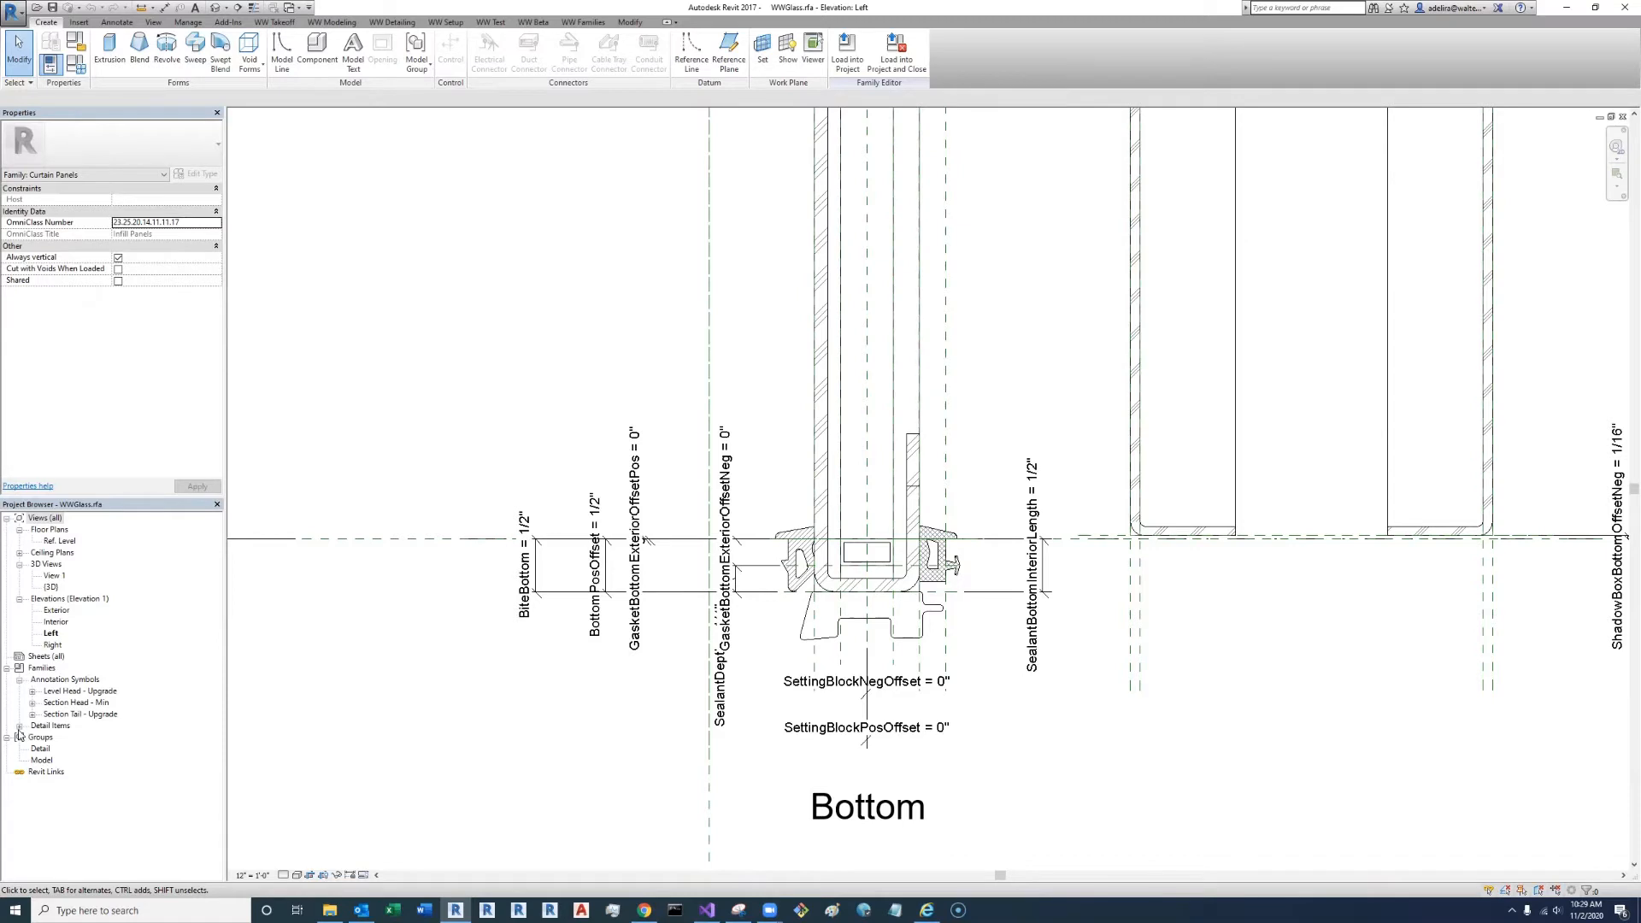
pyautogui.click(19, 727)
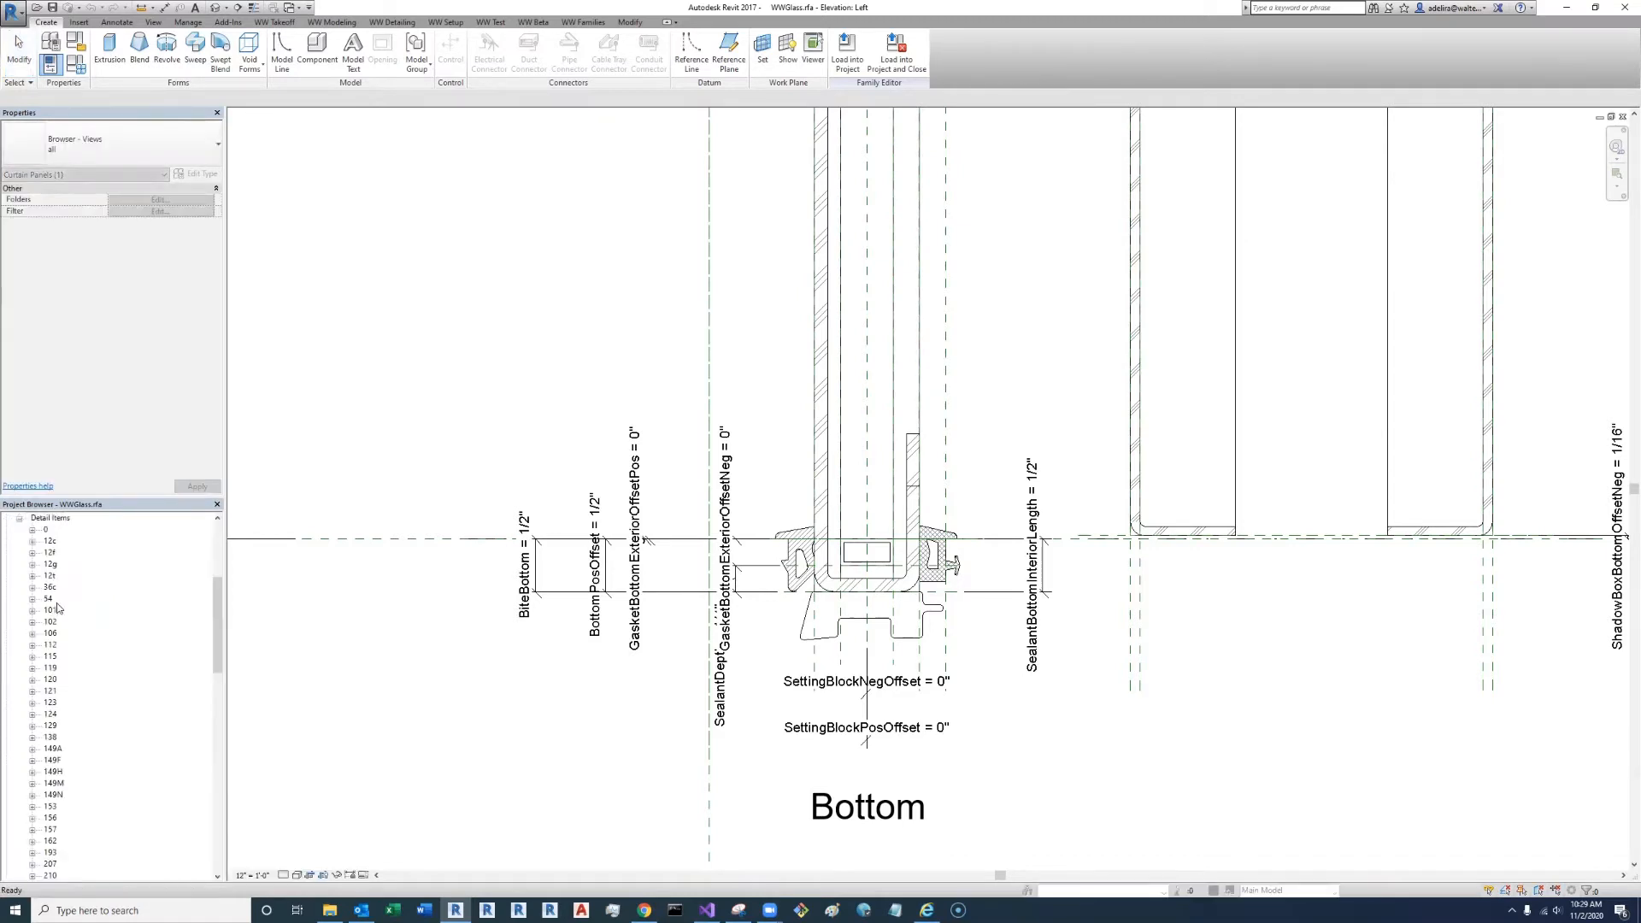
pyautogui.scroll(-1, 207, 633)
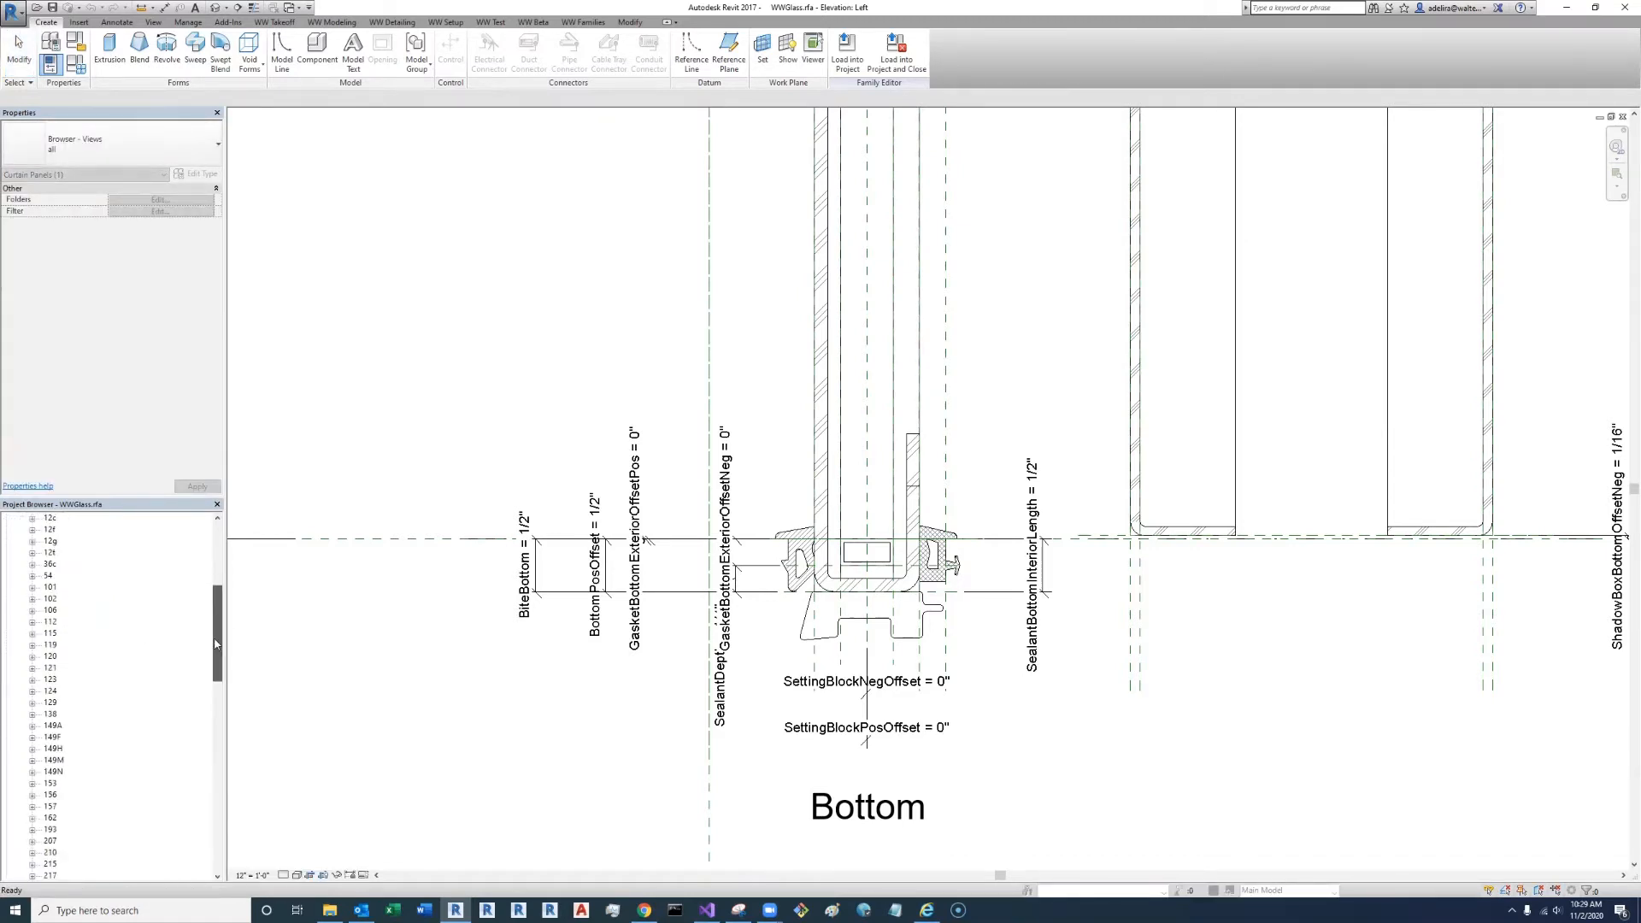
pyautogui.scroll(2, 207, 633)
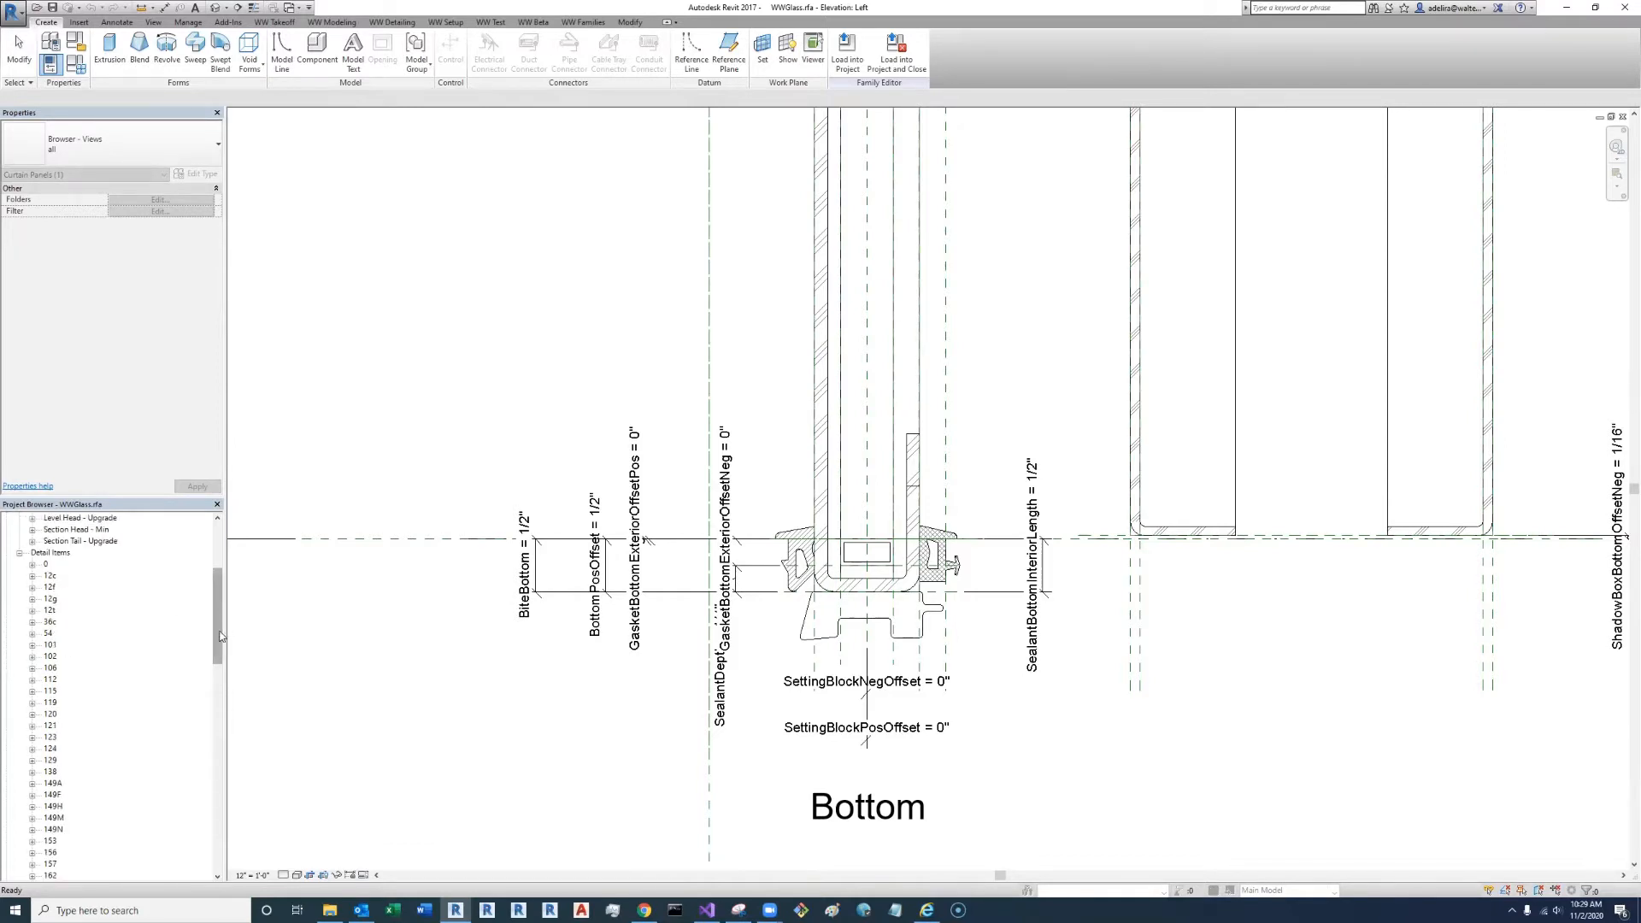
pyautogui.moveTo(220, 637); pyautogui.dragTo(192, 842)
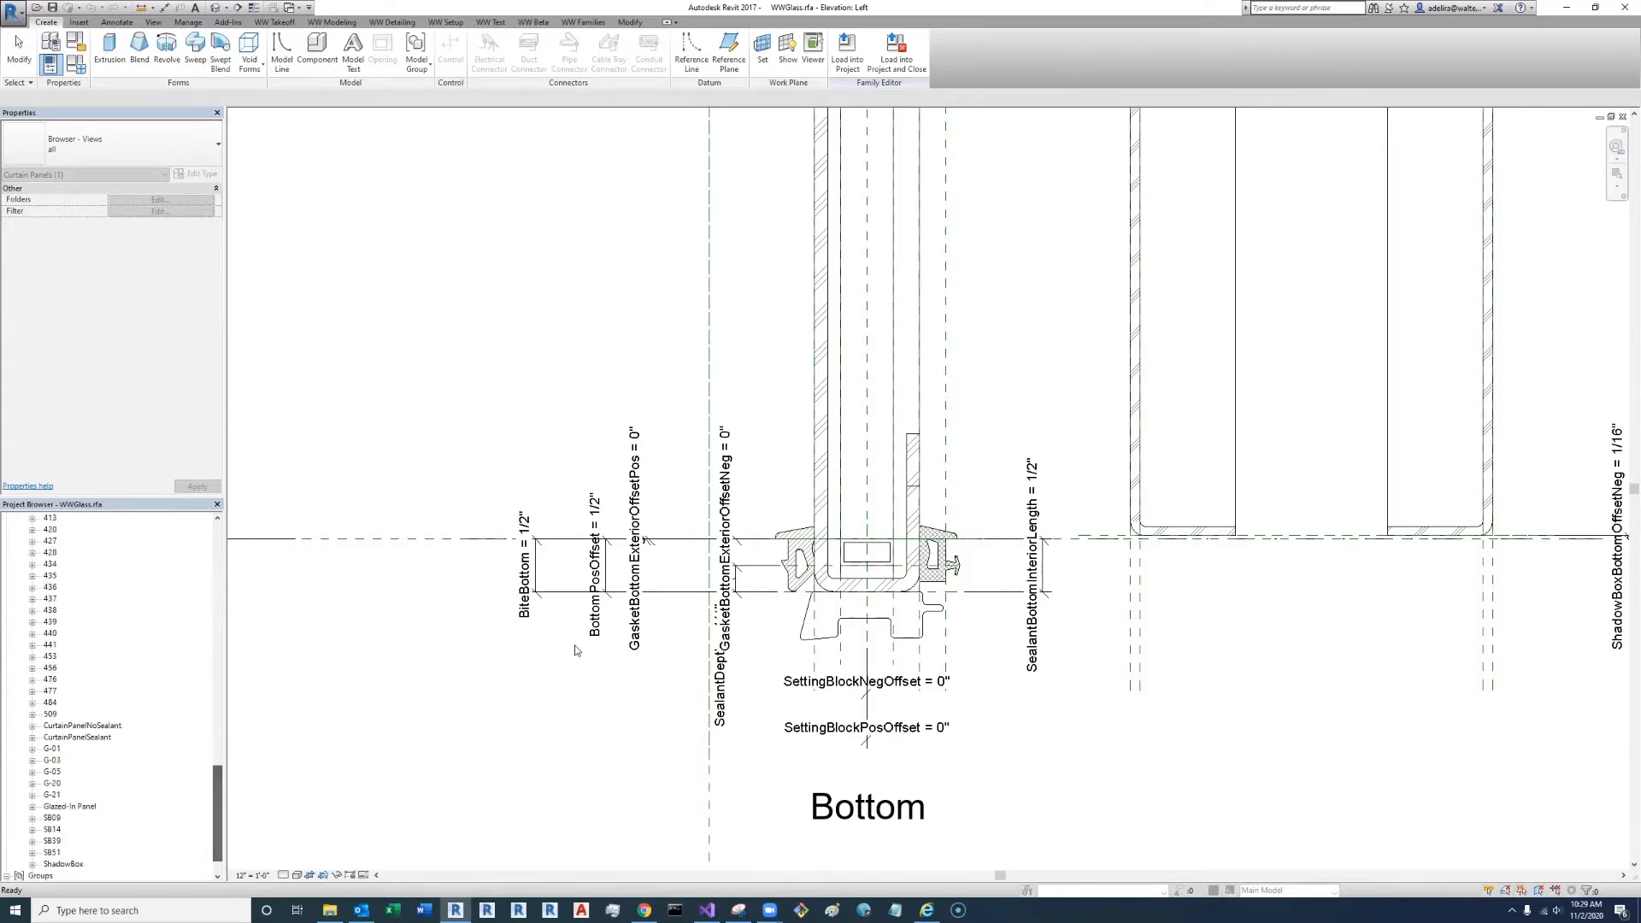
pyautogui.click(918, 483)
pyautogui.scroll(-2, 919, 484)
pyautogui.moveTo(918, 484); pyautogui.dragTo(904, 623, button='middle')
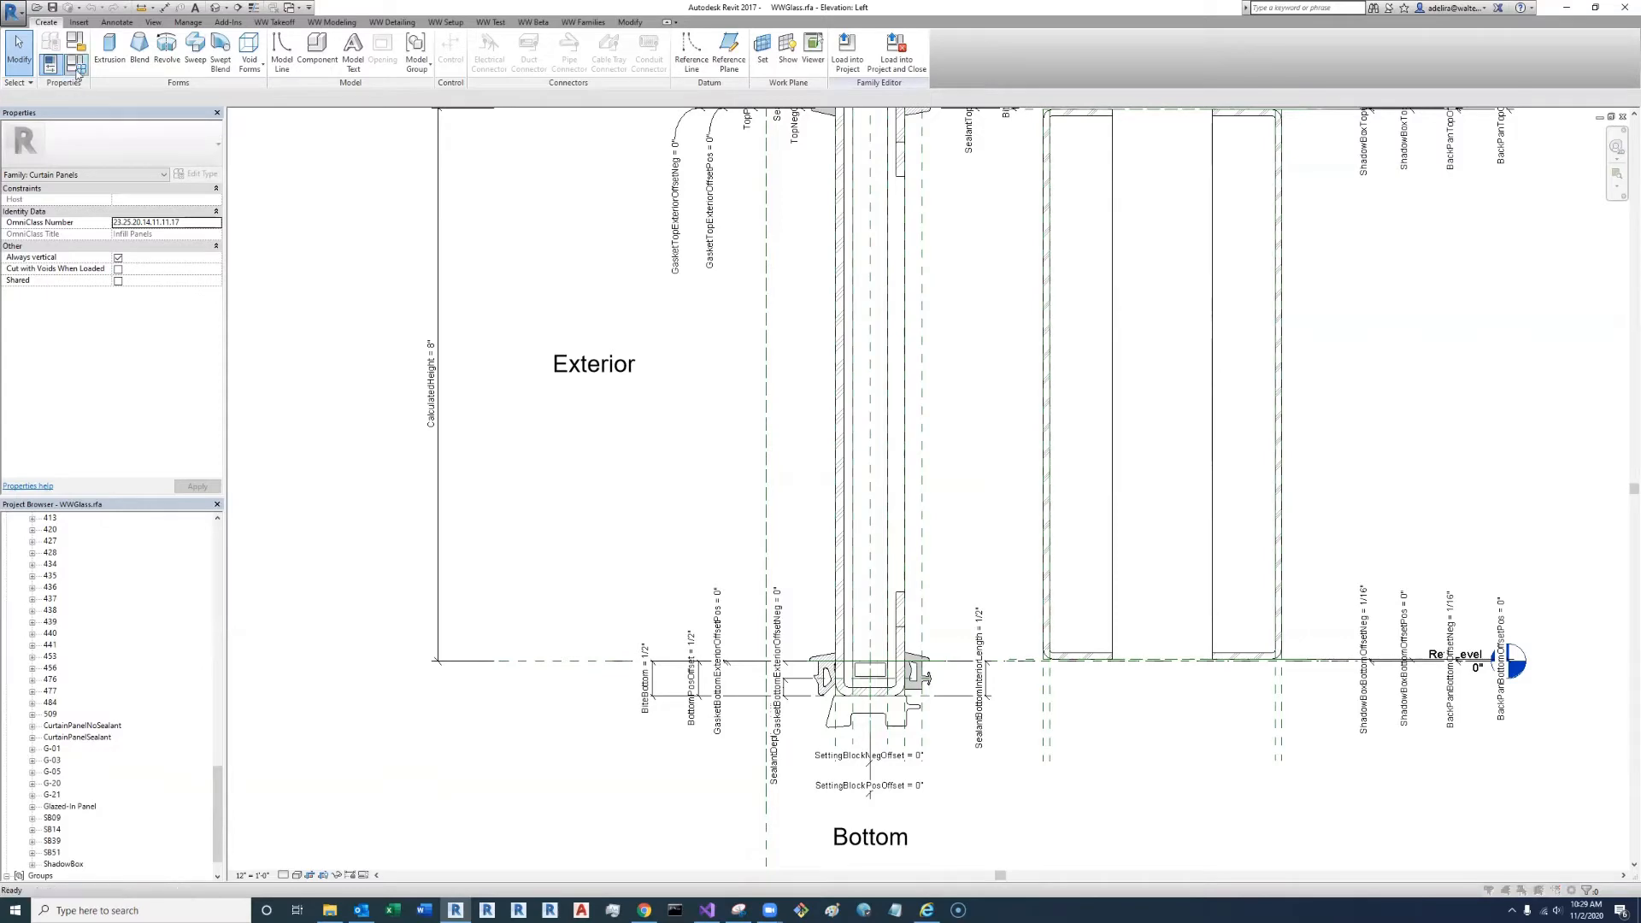
# Review the detail items available for the GasketTopExterior parameter in Family Types, and close the dialog without changes
pyautogui.click(77, 69)
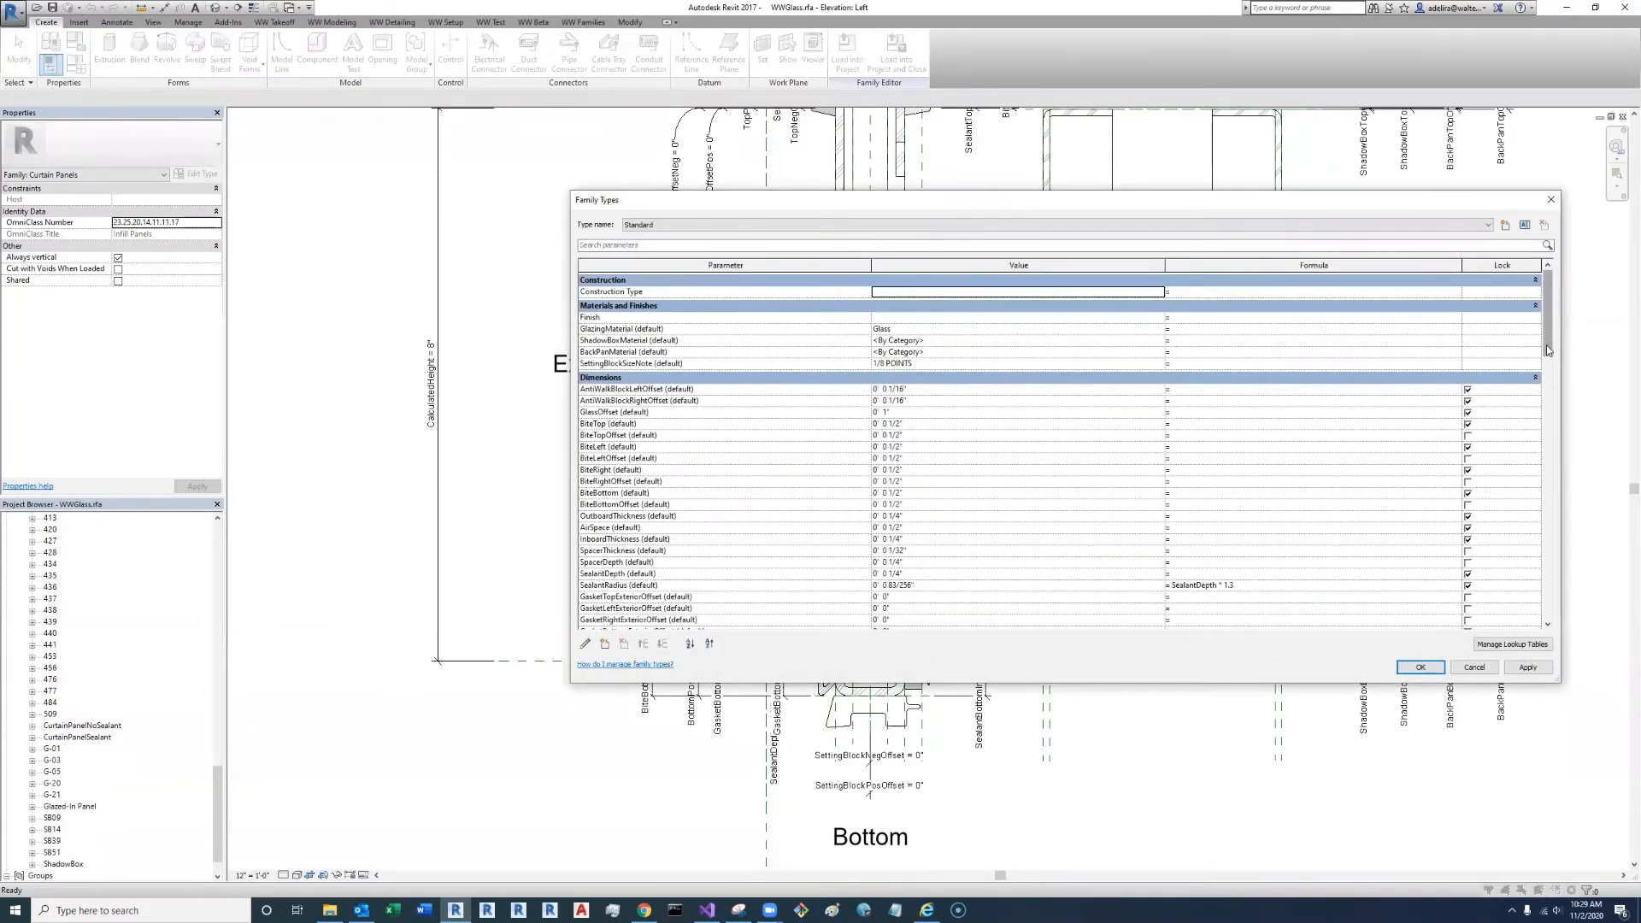
pyautogui.moveTo(1549, 350); pyautogui.dragTo(1545, 634)
pyautogui.scroll(10, 779, 342)
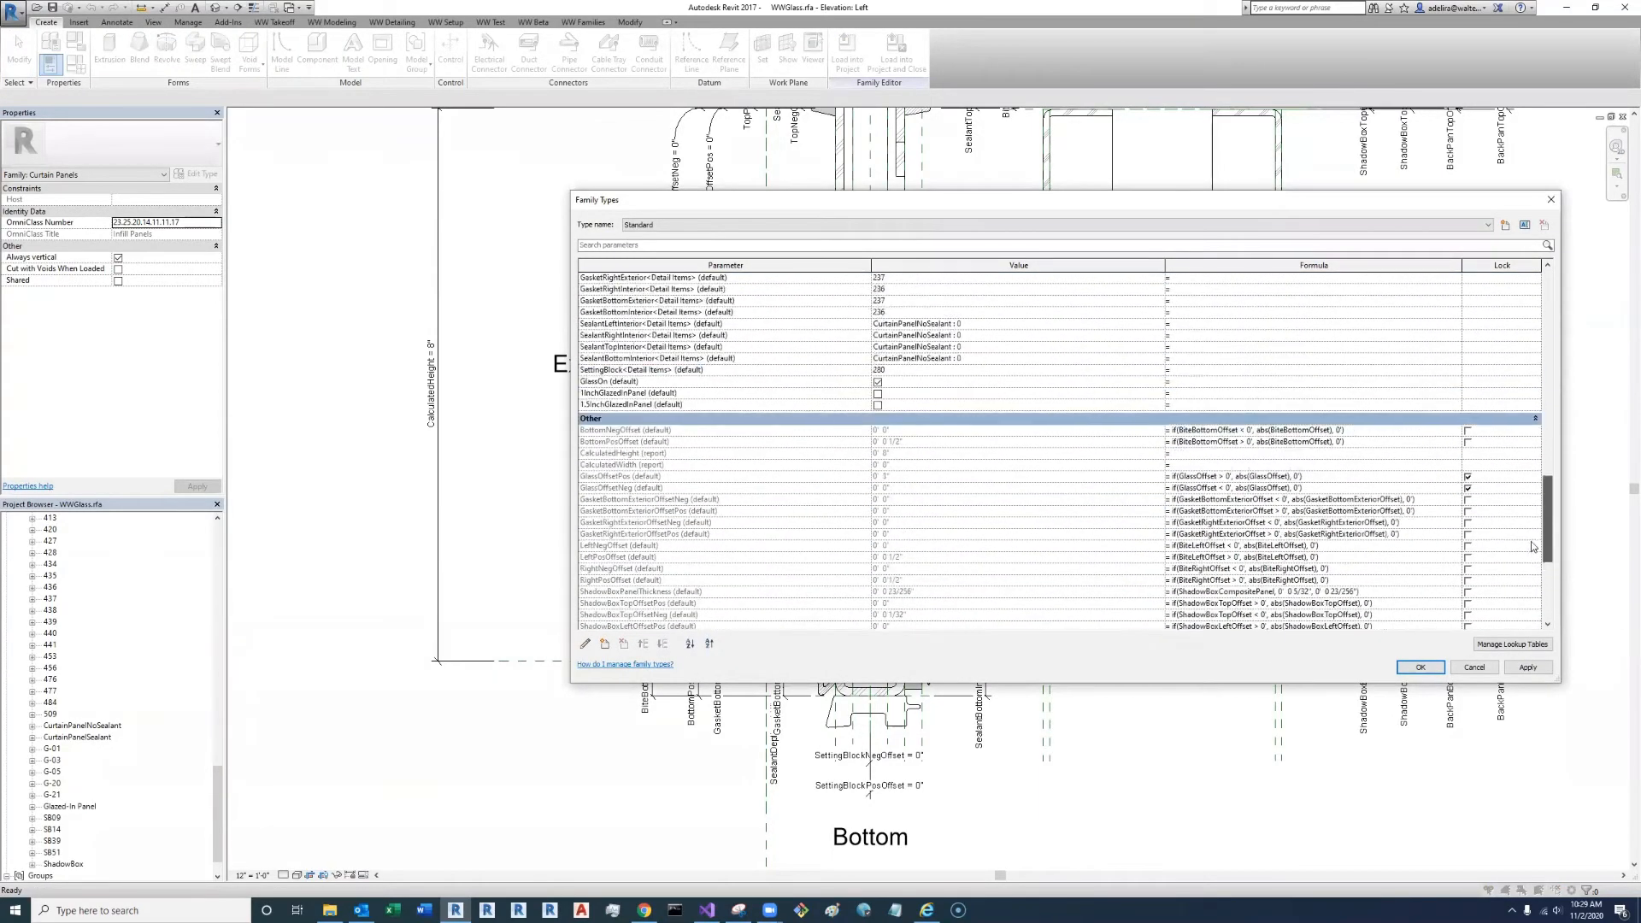
pyautogui.click(970, 326)
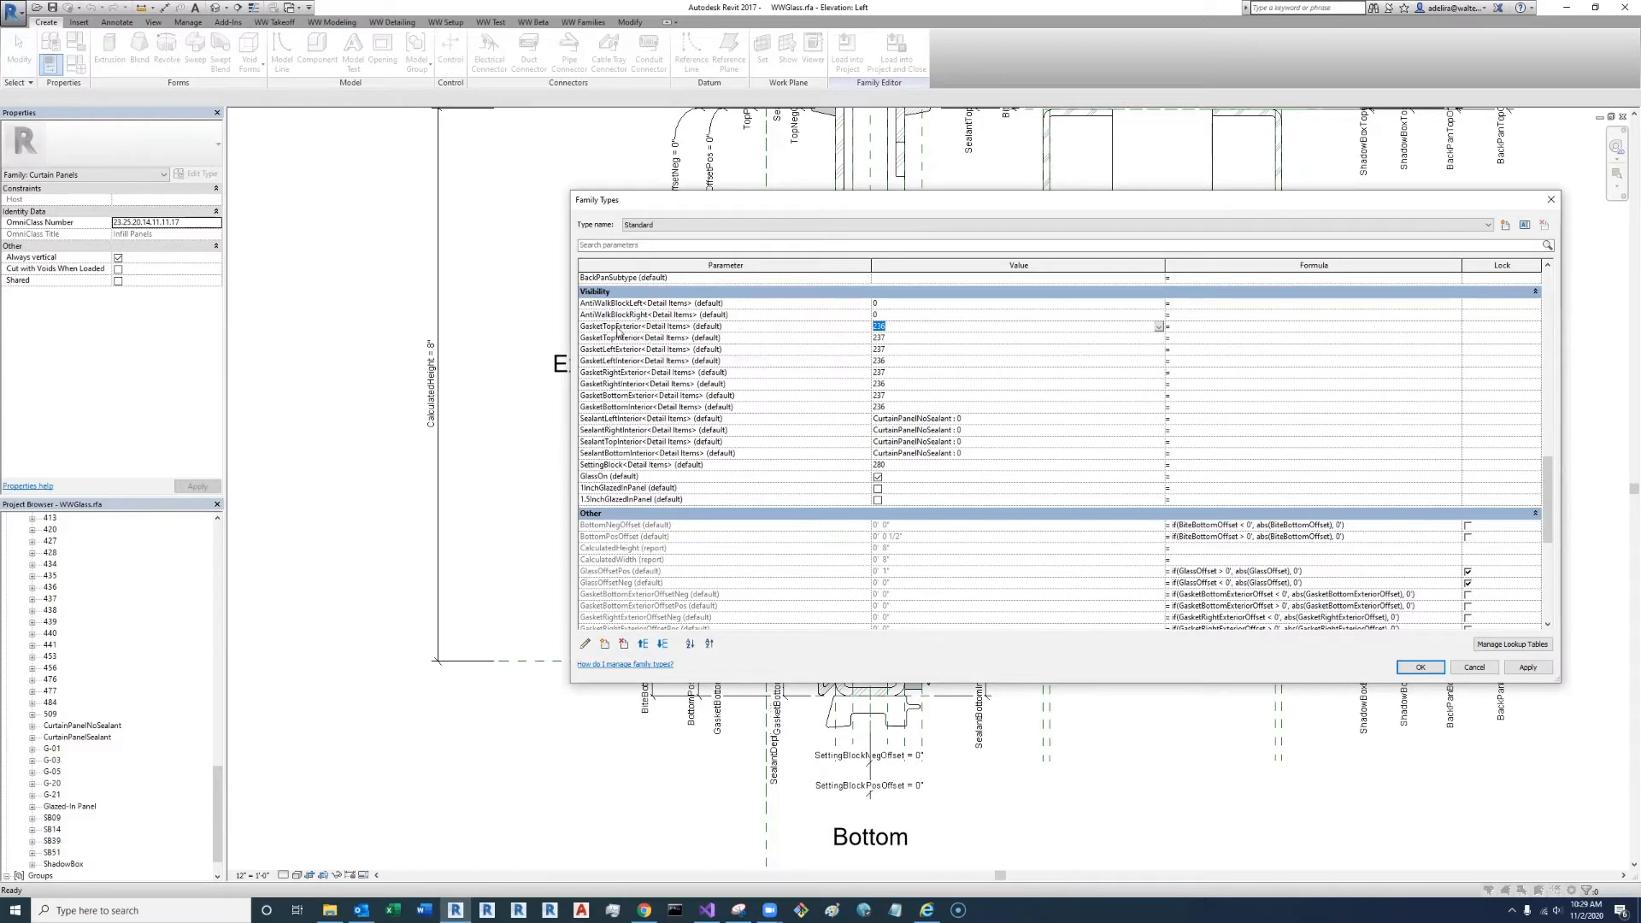
pyautogui.click(1159, 327)
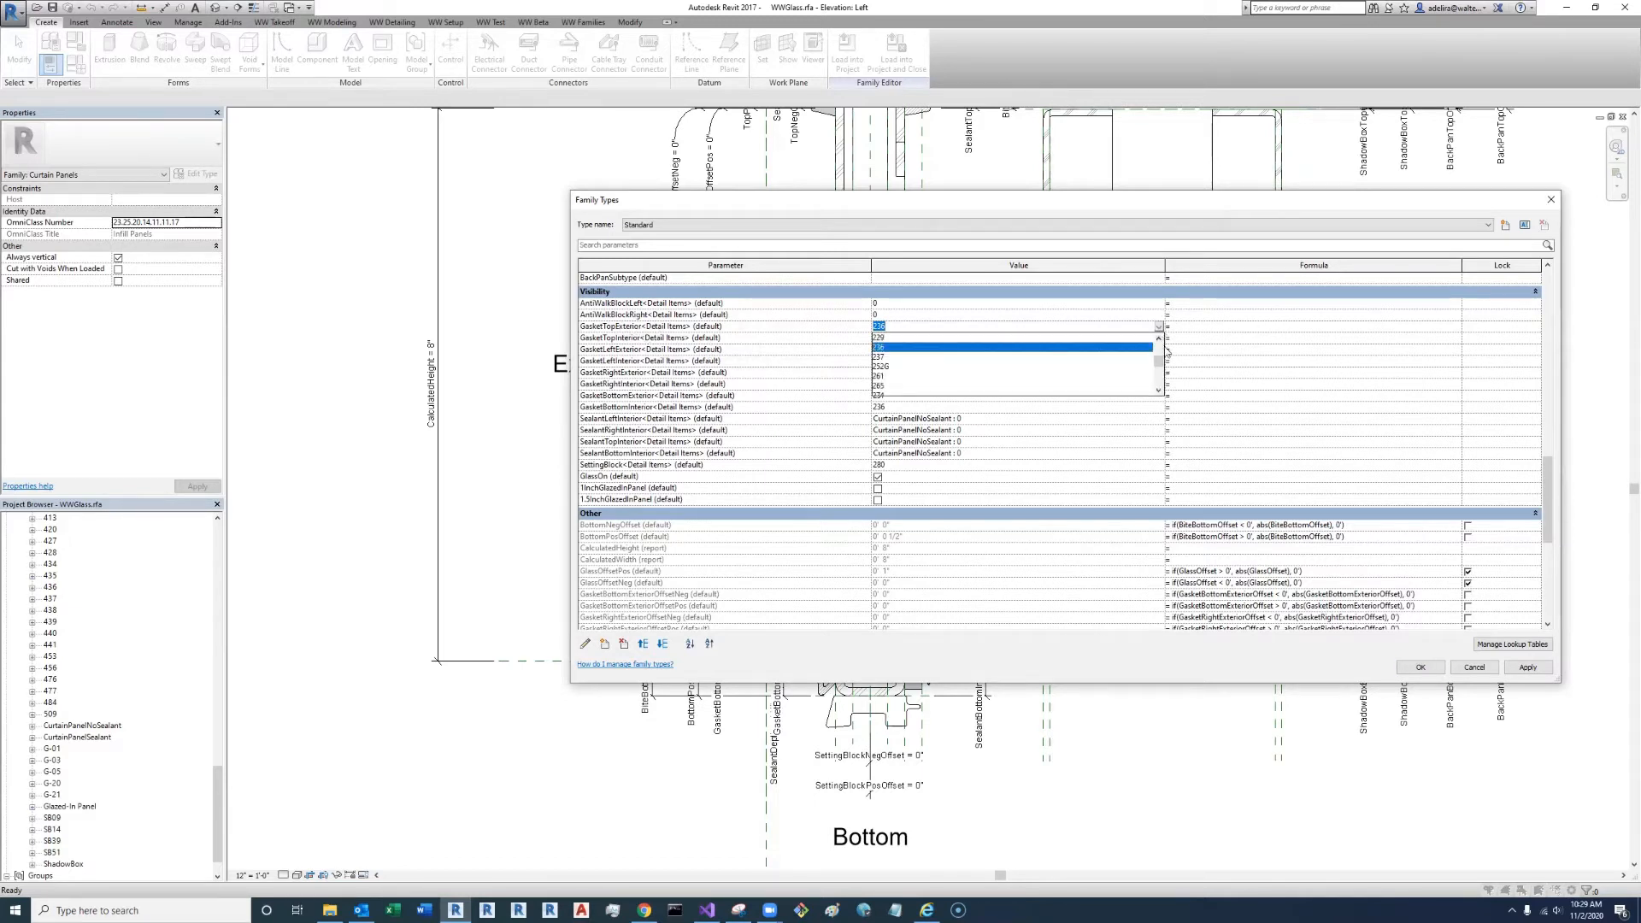
pyautogui.moveTo(1160, 364); pyautogui.dragTo(1161, 354)
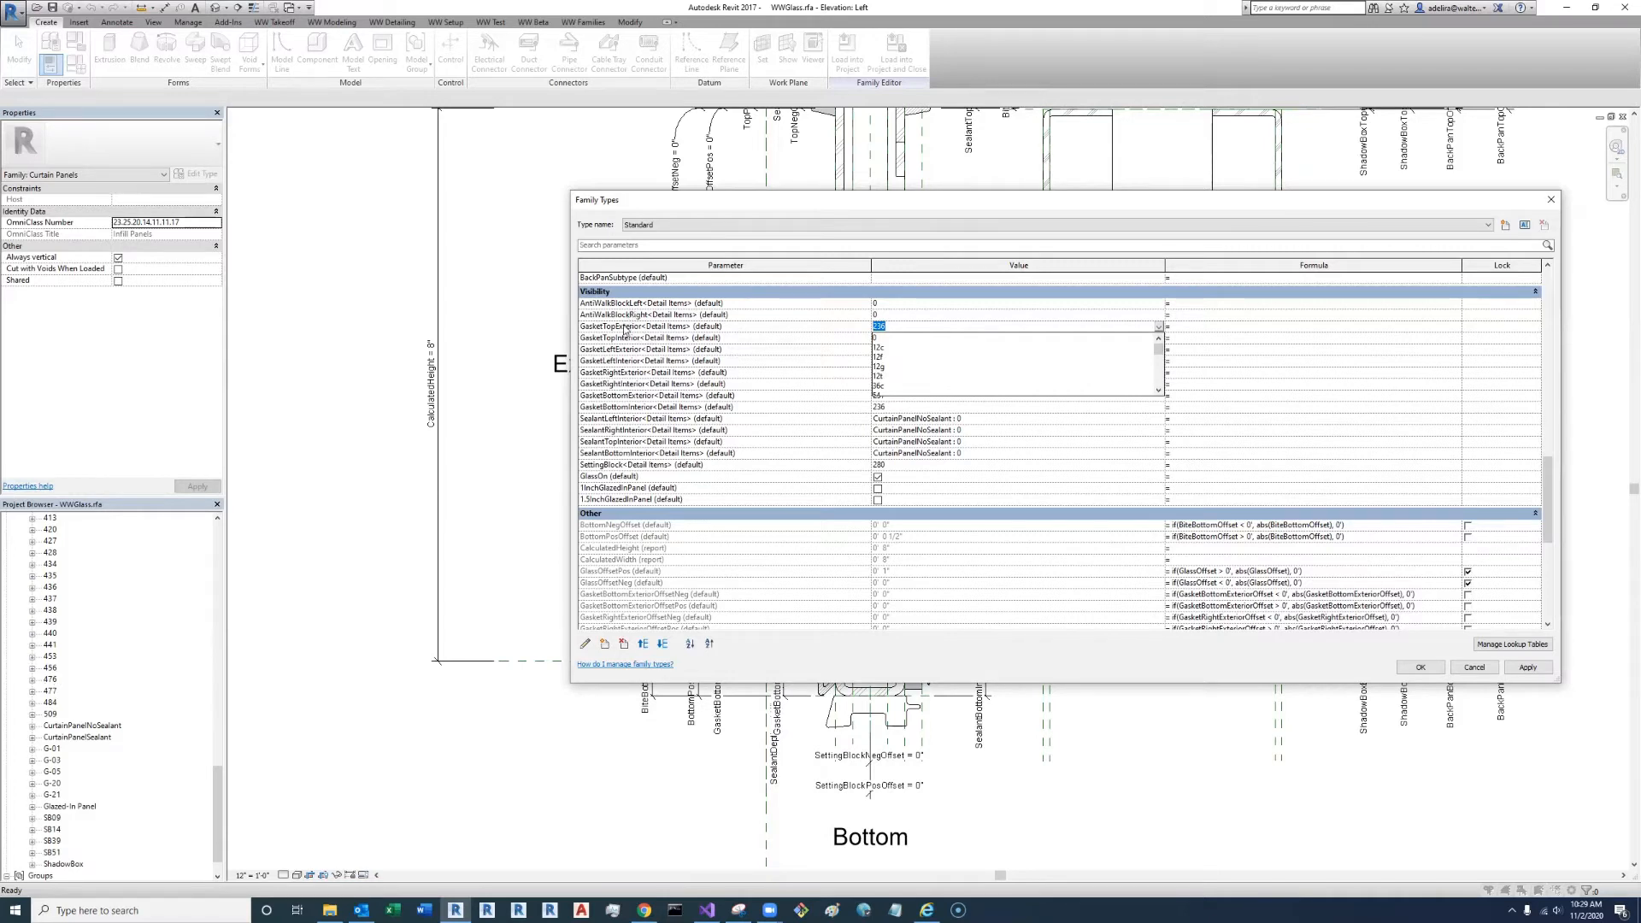
pyautogui.moveTo(1159, 347); pyautogui.dragTo(1156, 386)
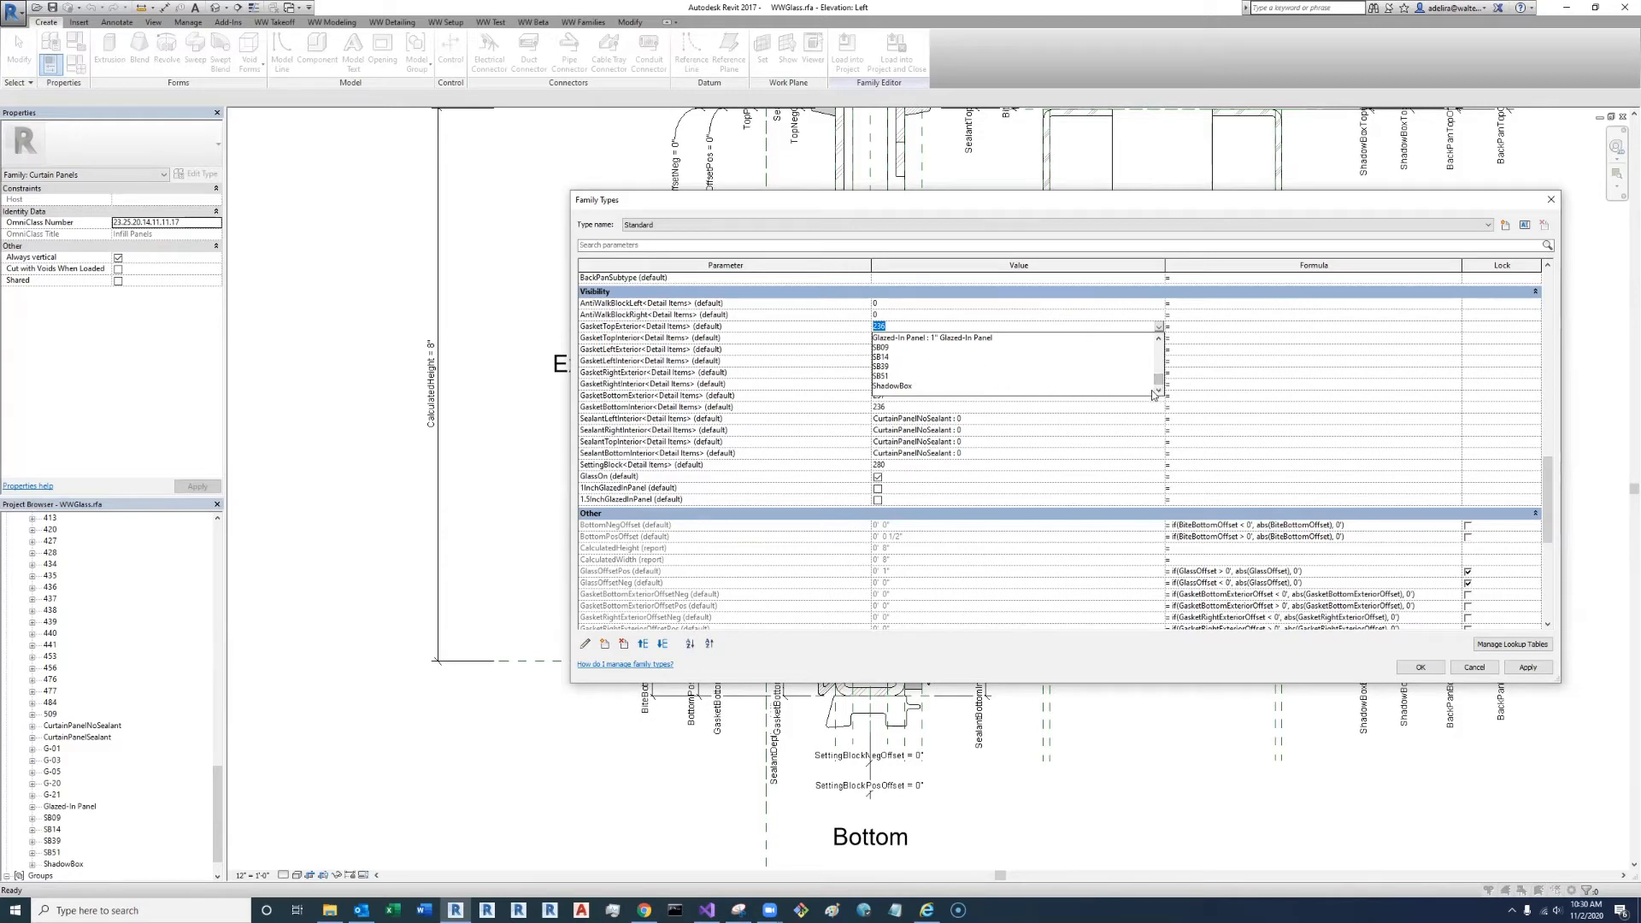
pyautogui.moveTo(1158, 386); pyautogui.dragTo(1158, 383)
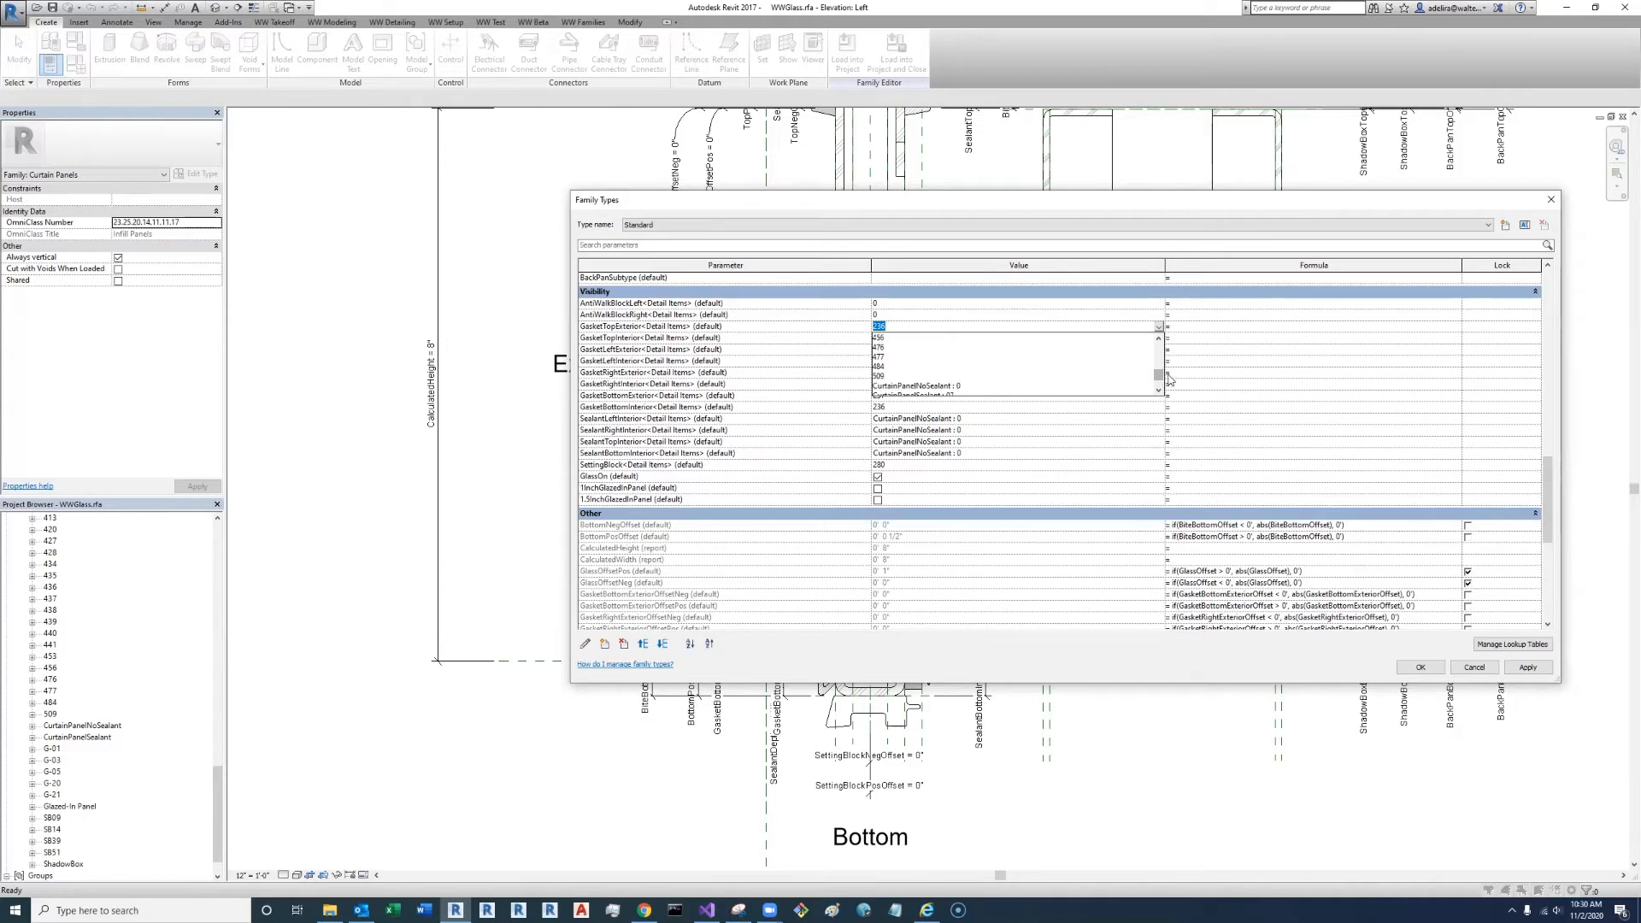
pyautogui.click(1159, 327)
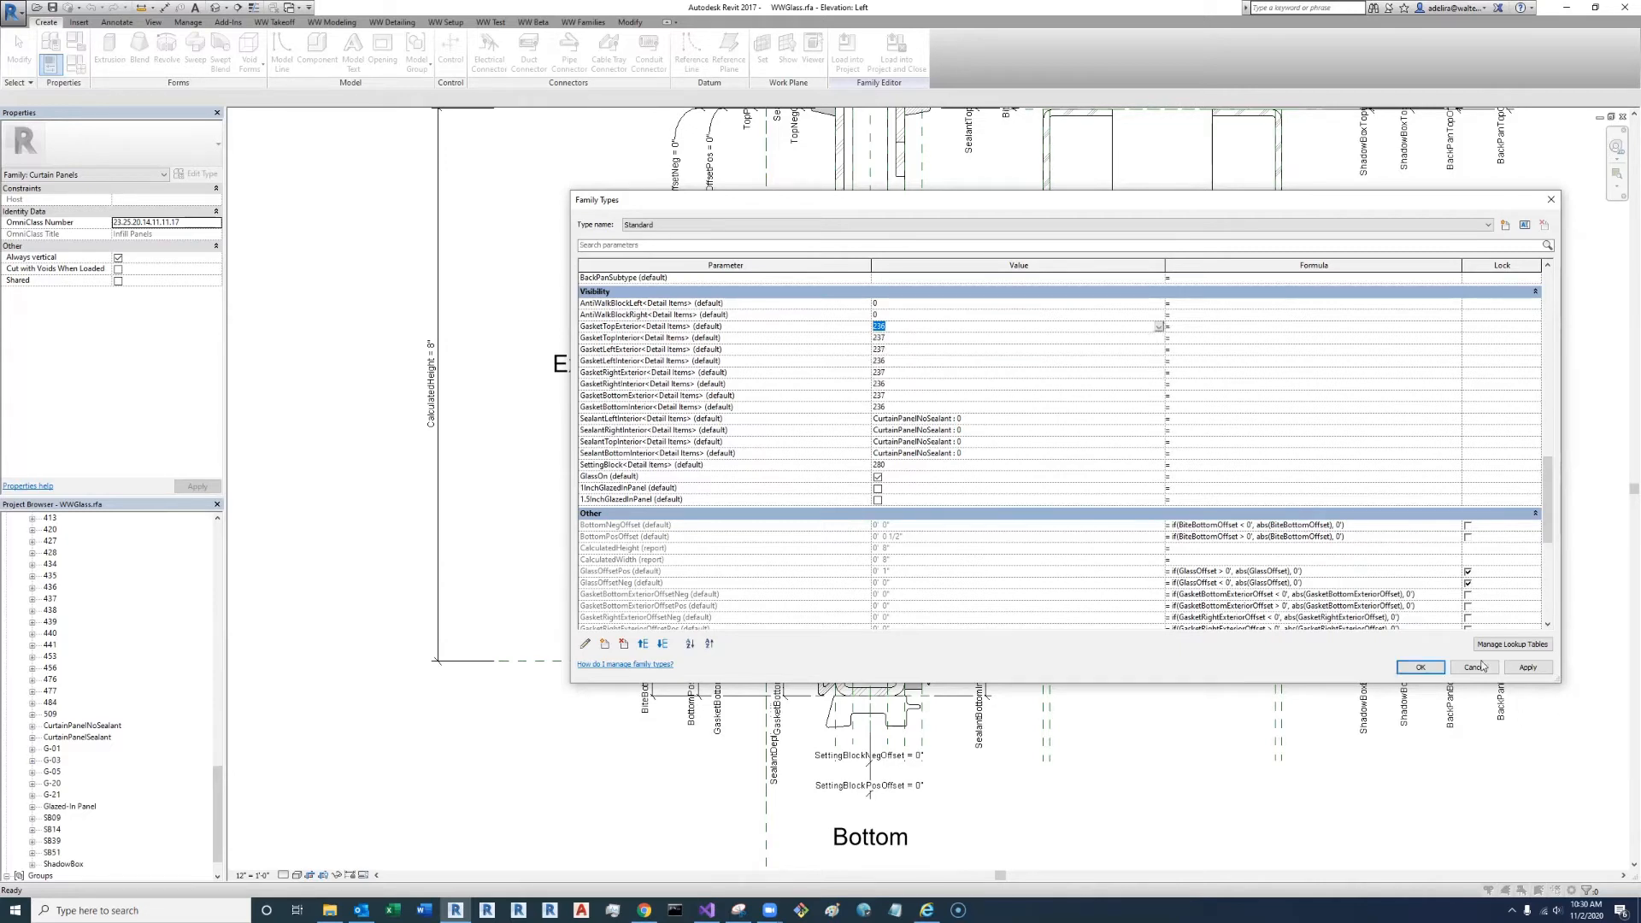
pyautogui.click(1476, 668)
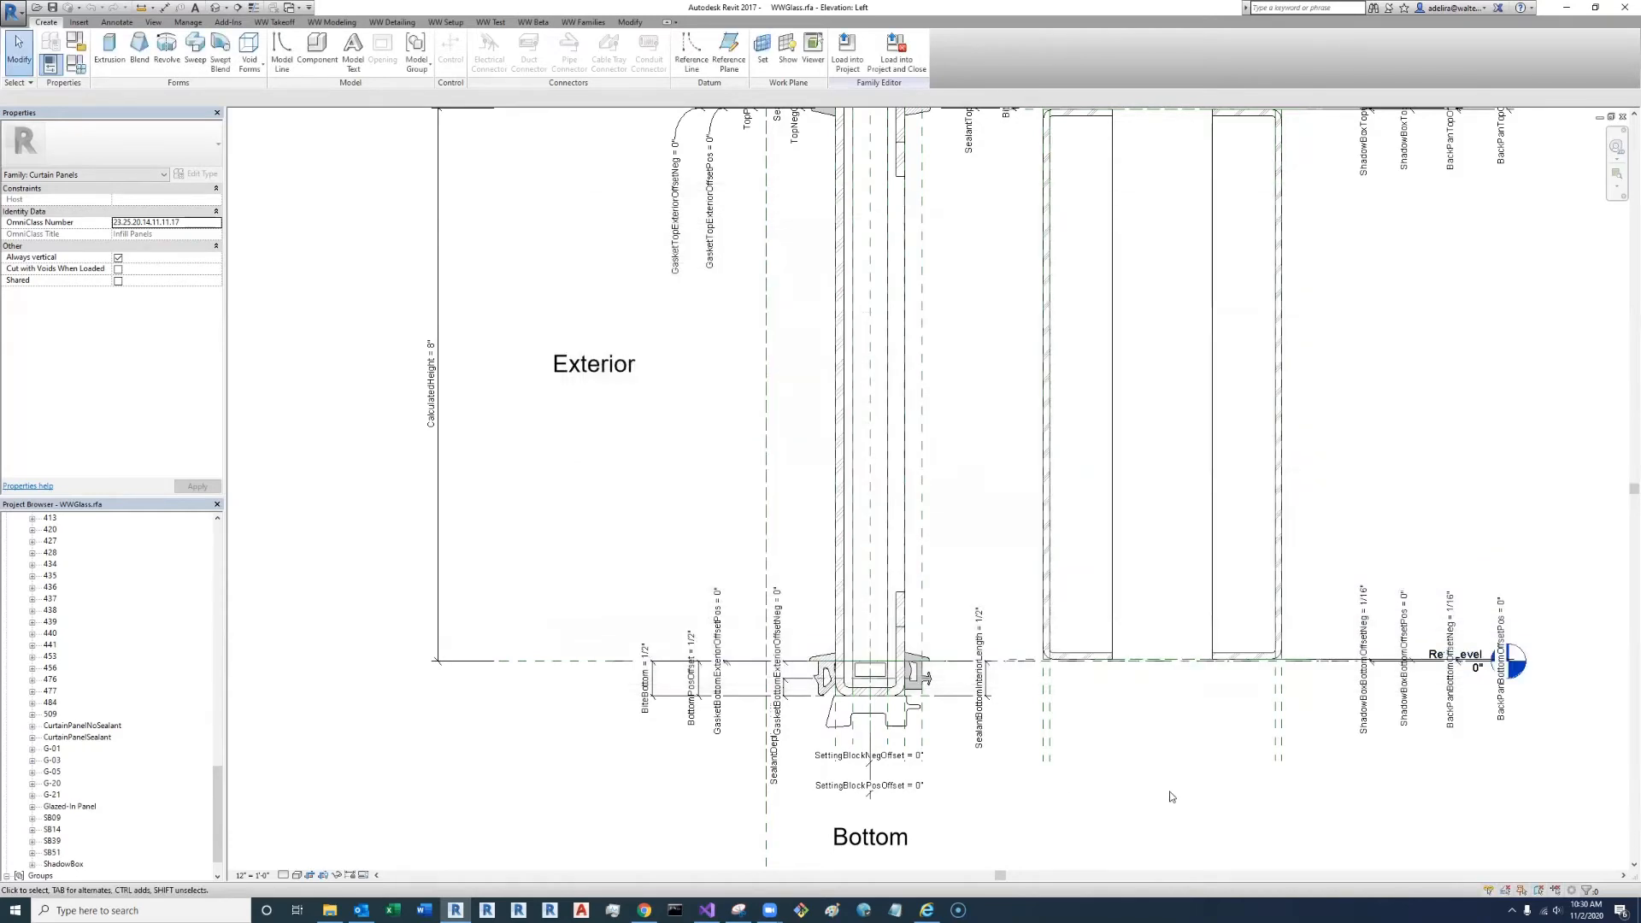
# Start opening another file and browse the Desktop folder to its family files
pyautogui.click(37, 10)
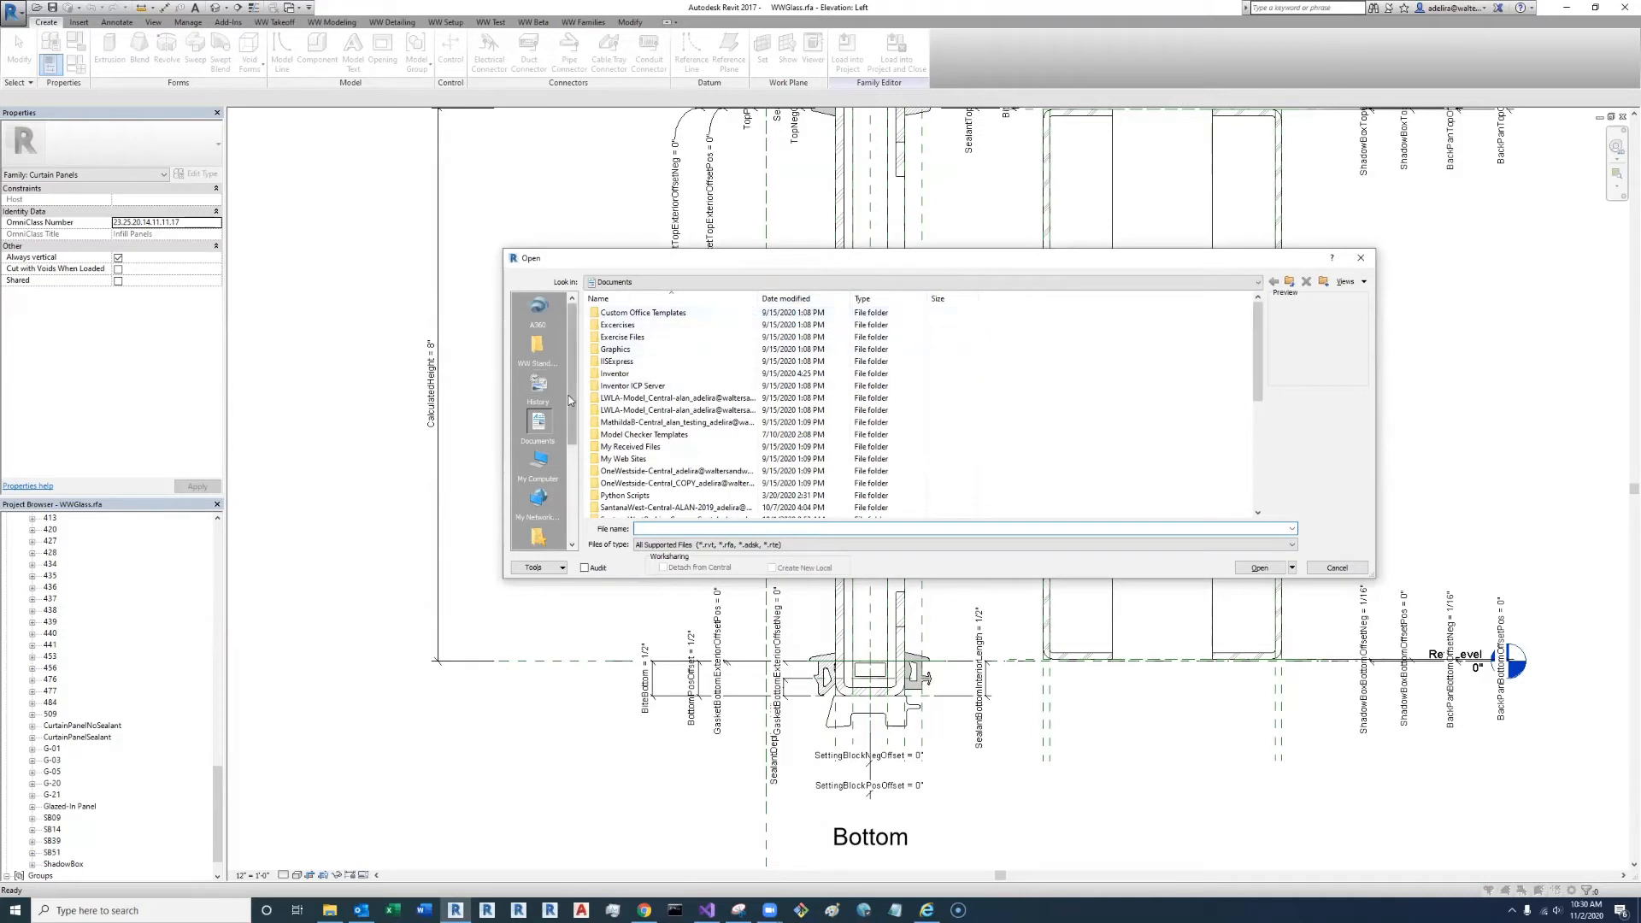
pyautogui.click(537, 466)
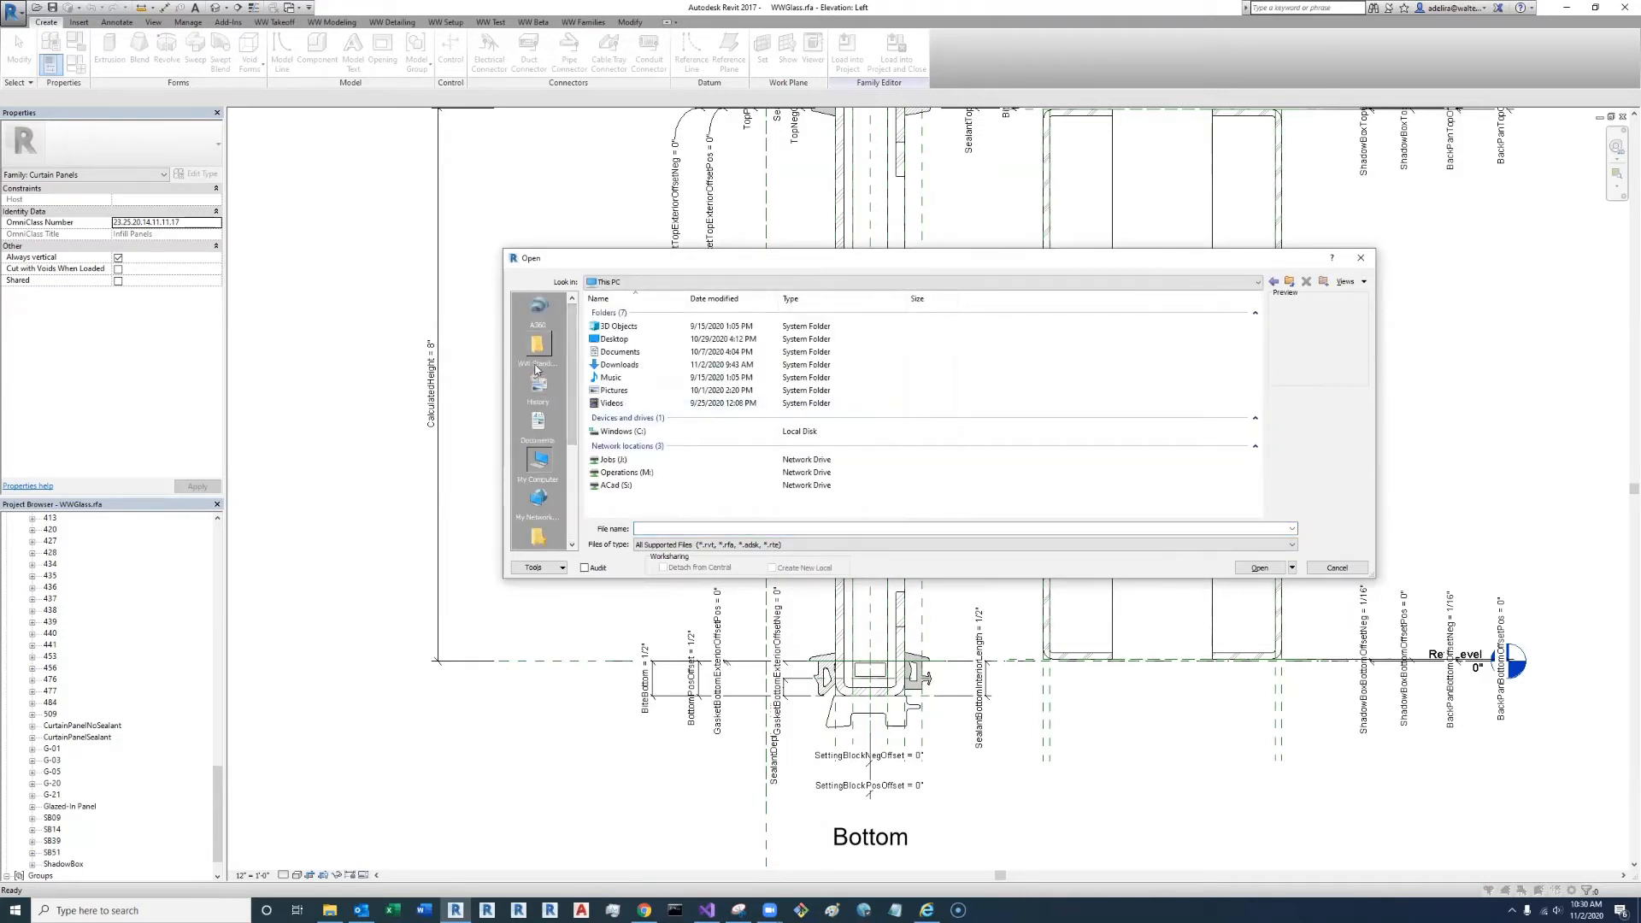
pyautogui.scroll(-3, 538, 471)
pyautogui.click(537, 423)
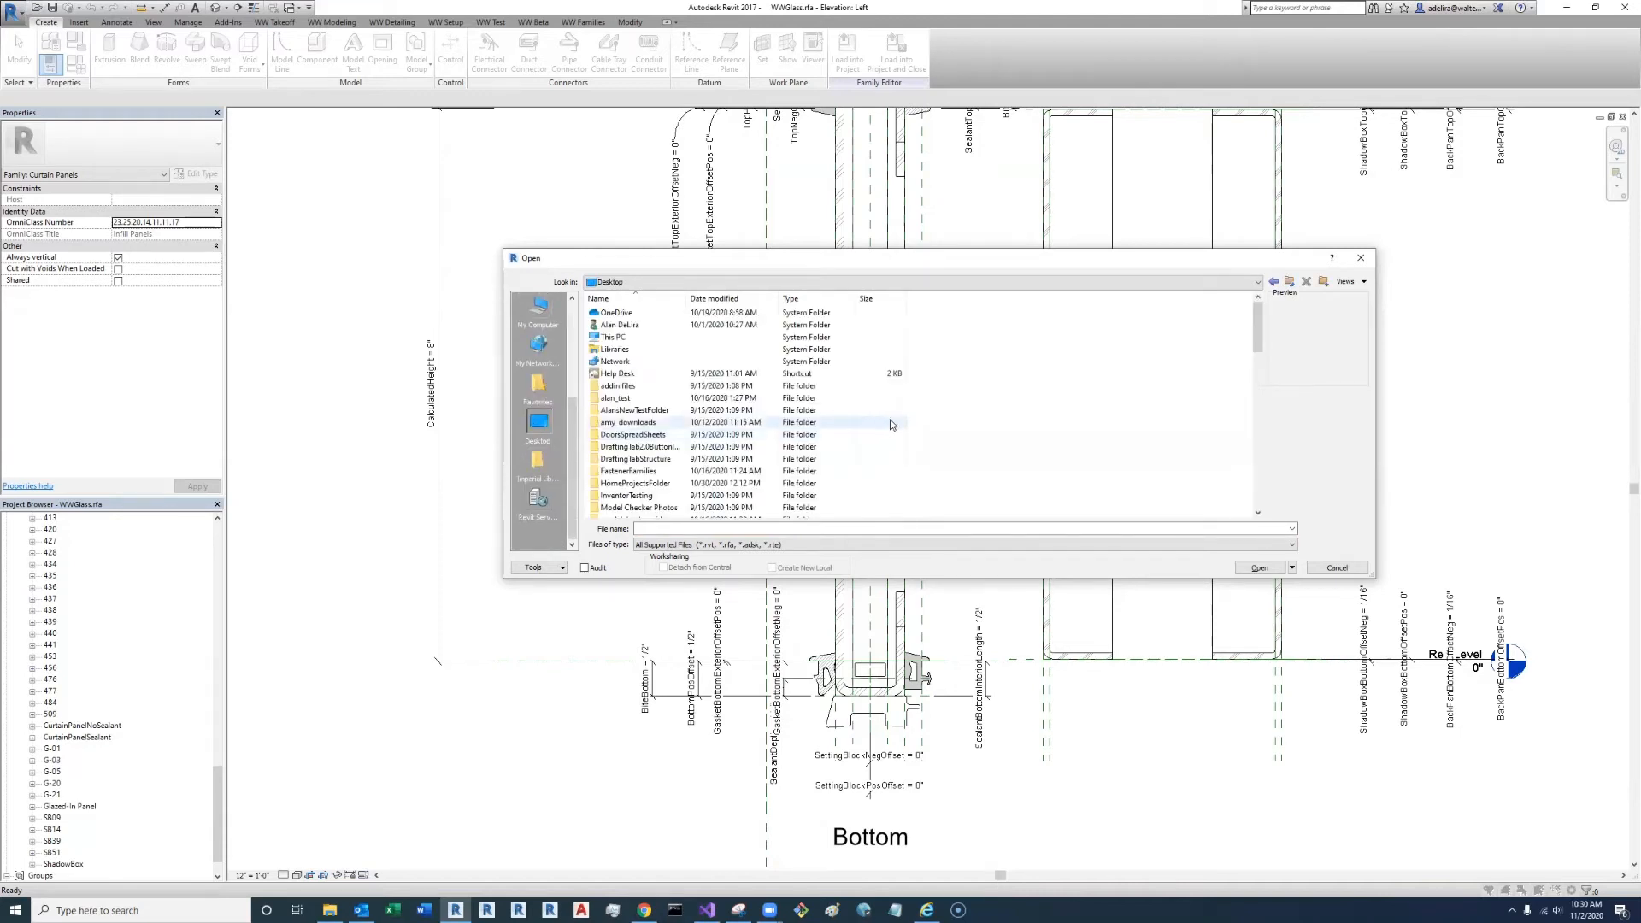
pyautogui.scroll(-3, 882, 425)
pyautogui.scroll(-4, 882, 425)
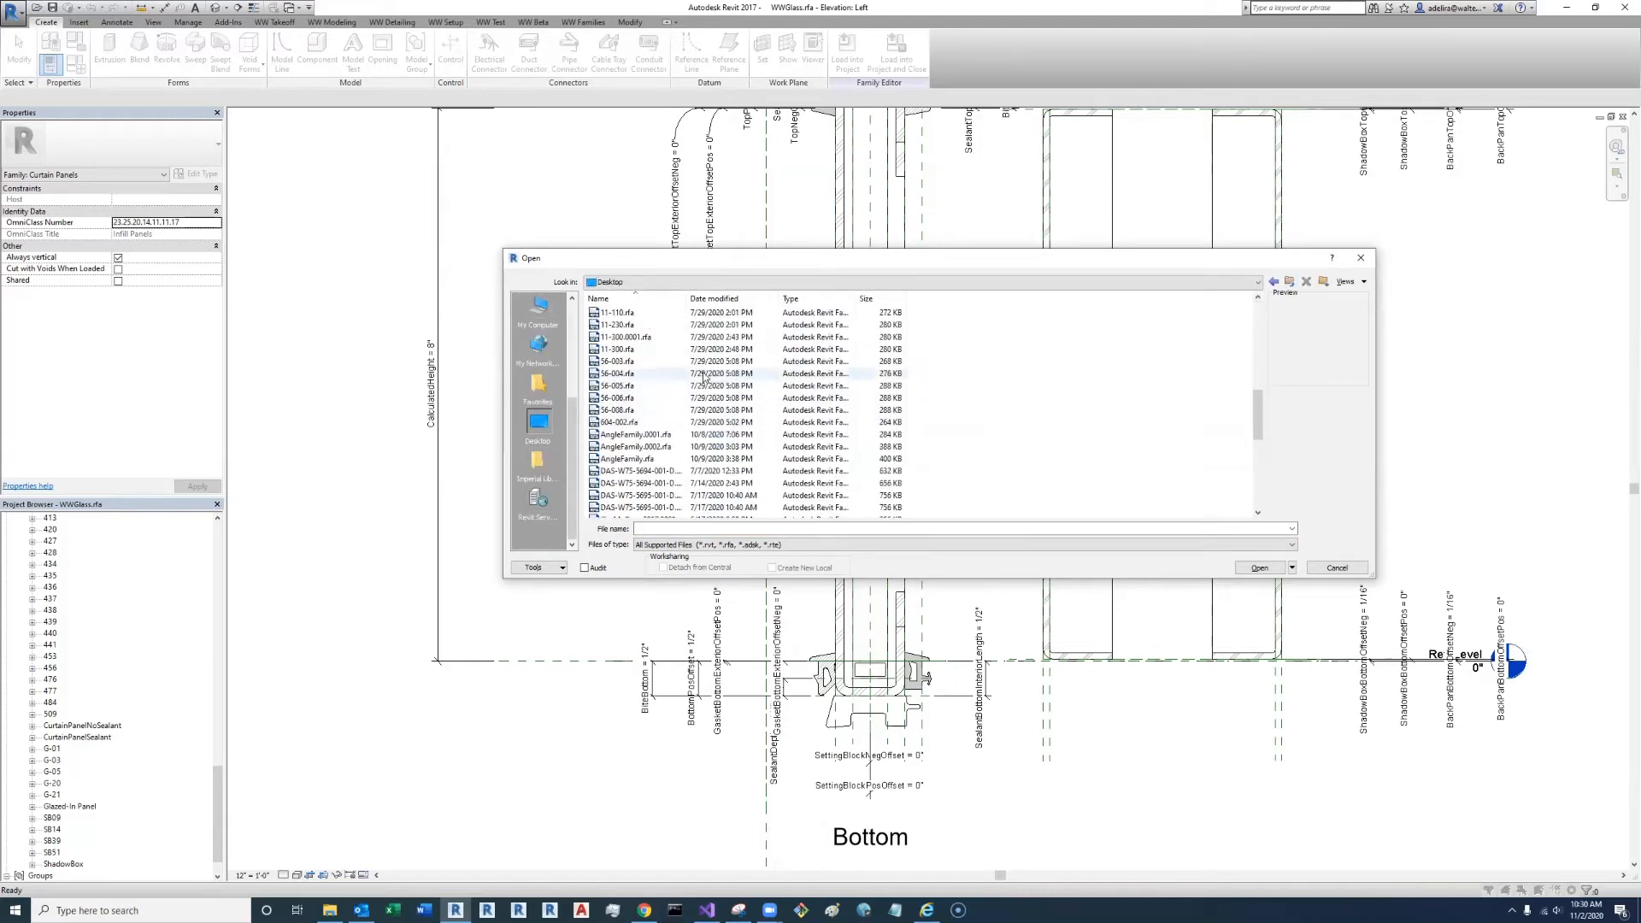
# Preview family files on the Desktop and try to open test1.rfa
pyautogui.click(675, 374)
pyautogui.click(670, 325)
pyautogui.click(654, 446)
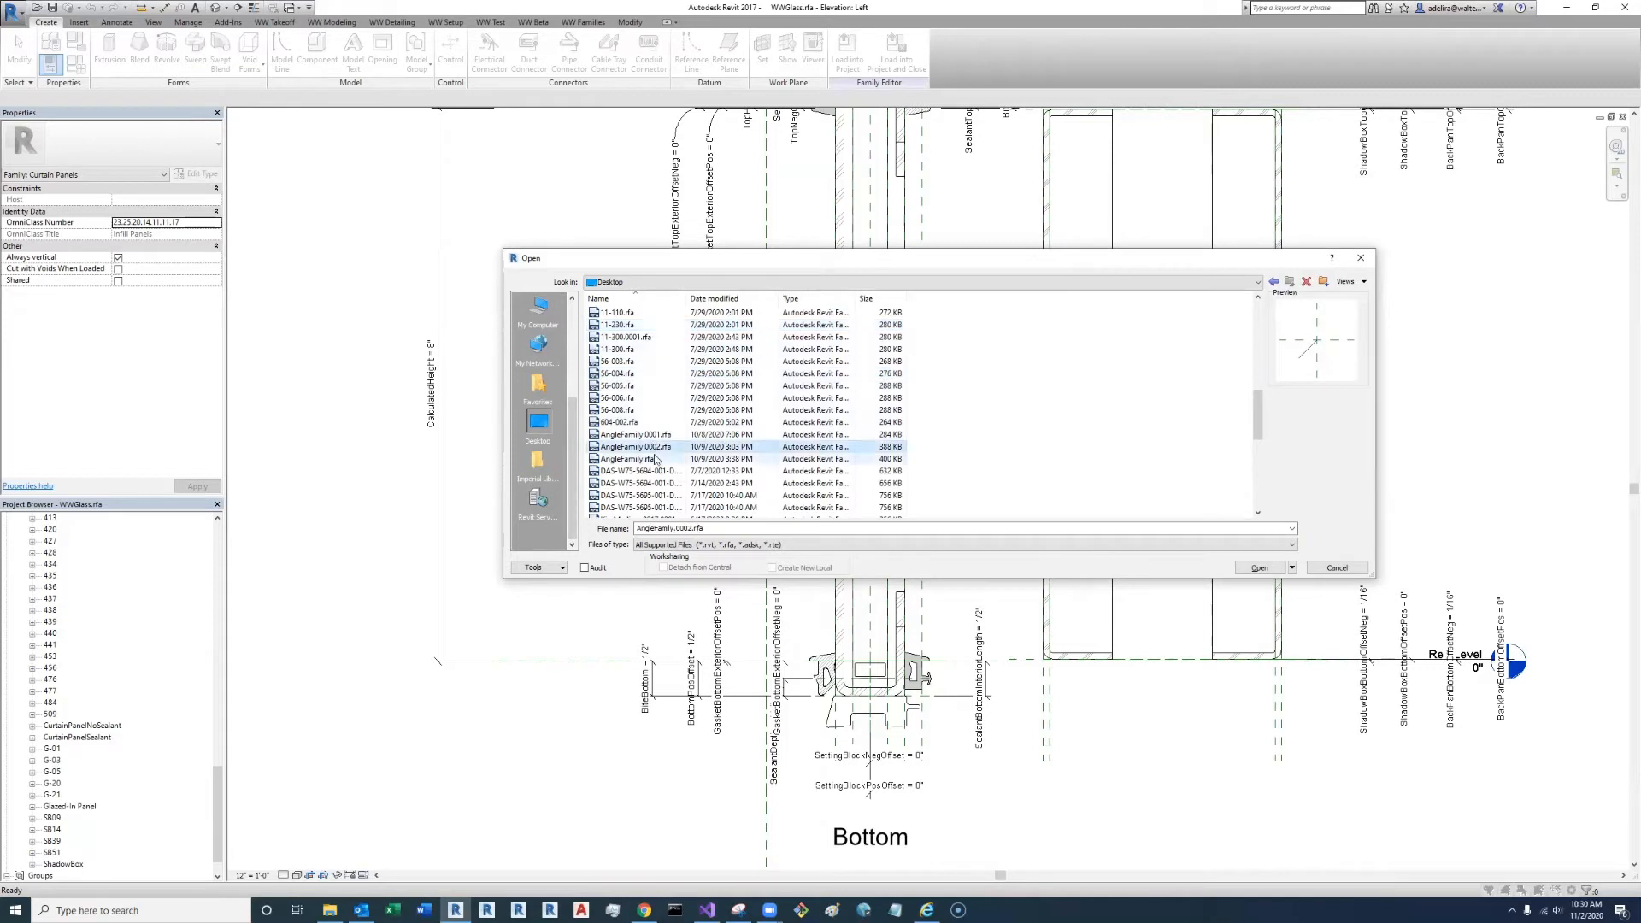
pyautogui.scroll(-1, 714, 458)
pyautogui.click(671, 423)
pyautogui.scroll(-3, 670, 427)
pyautogui.click(669, 436)
pyautogui.scroll(-4, 669, 441)
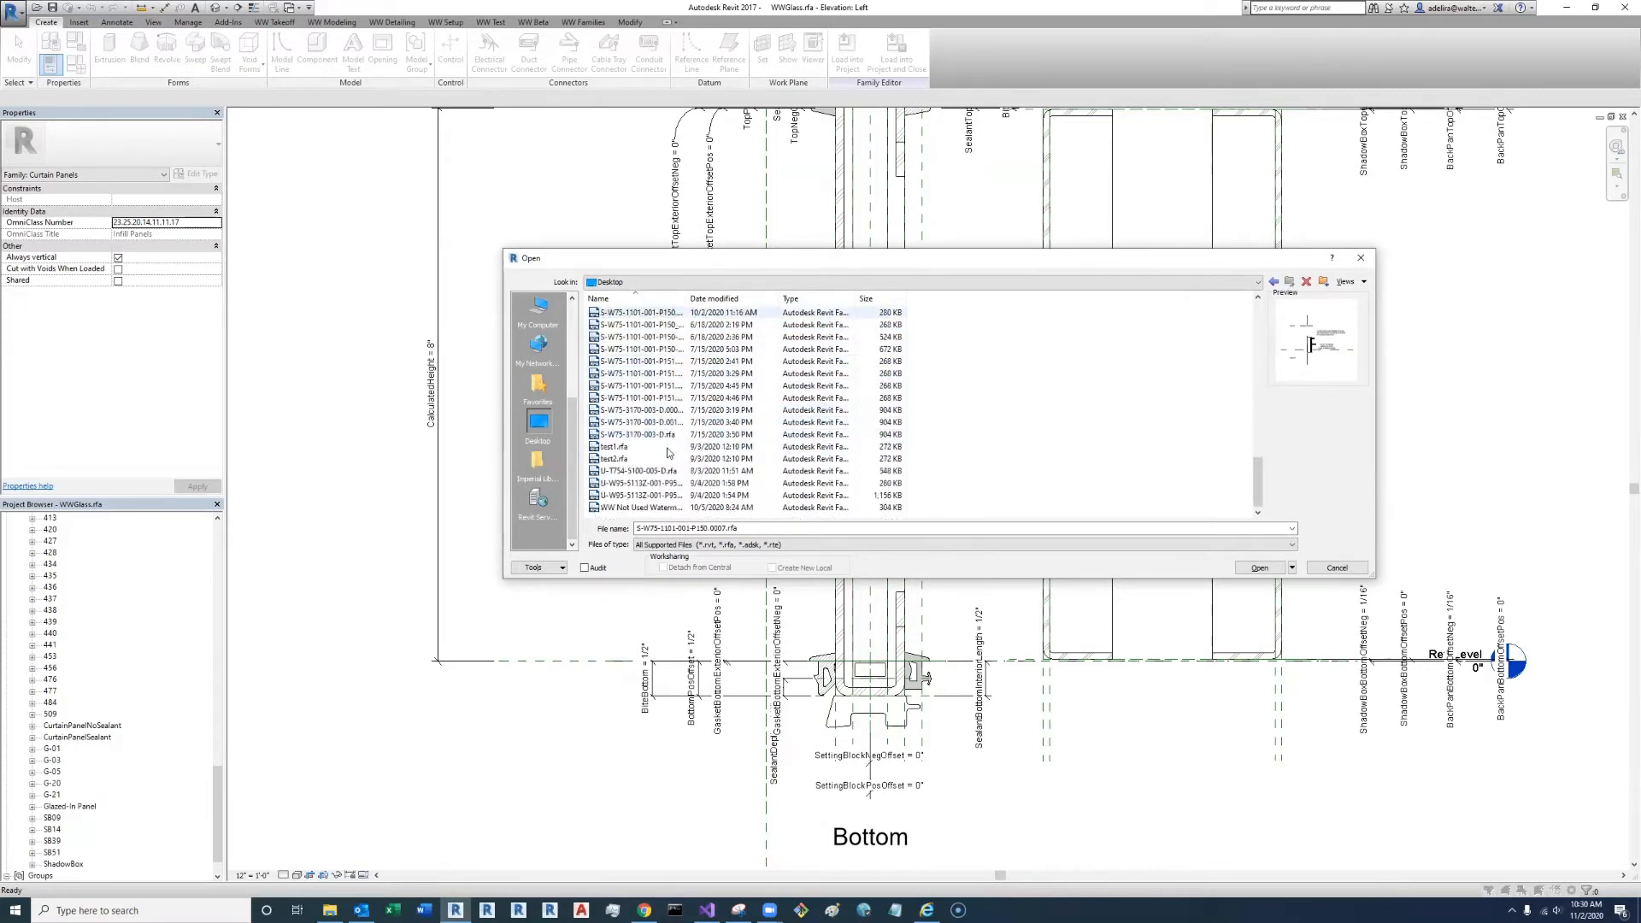
pyautogui.click(669, 458)
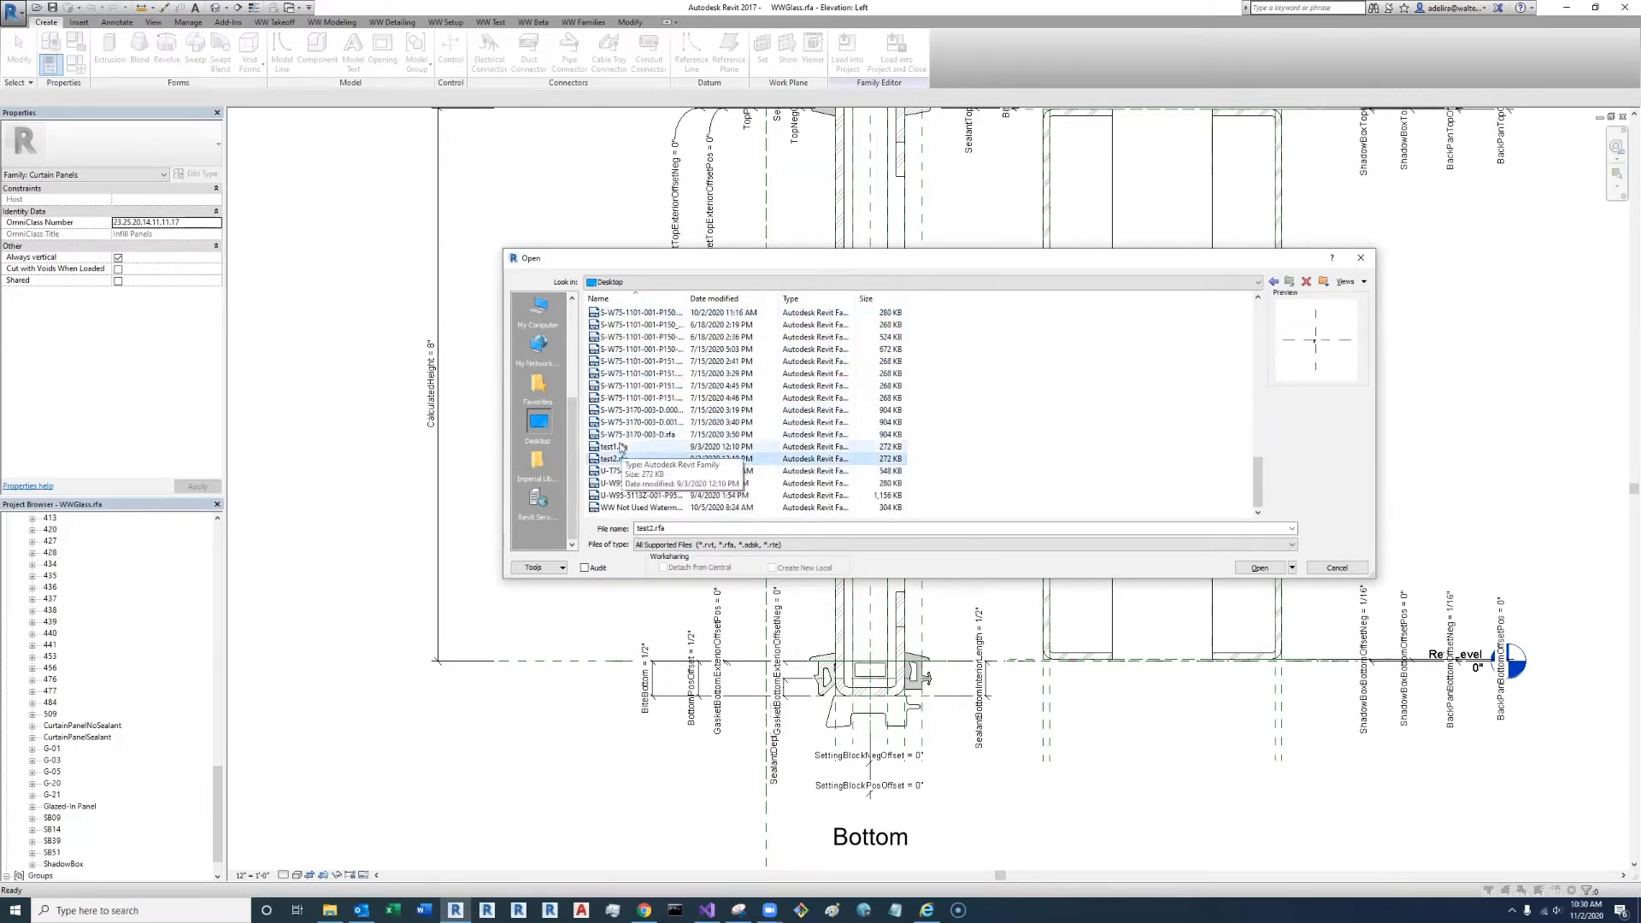
pyautogui.click(628, 447)
pyautogui.click(621, 458)
pyautogui.click(621, 447)
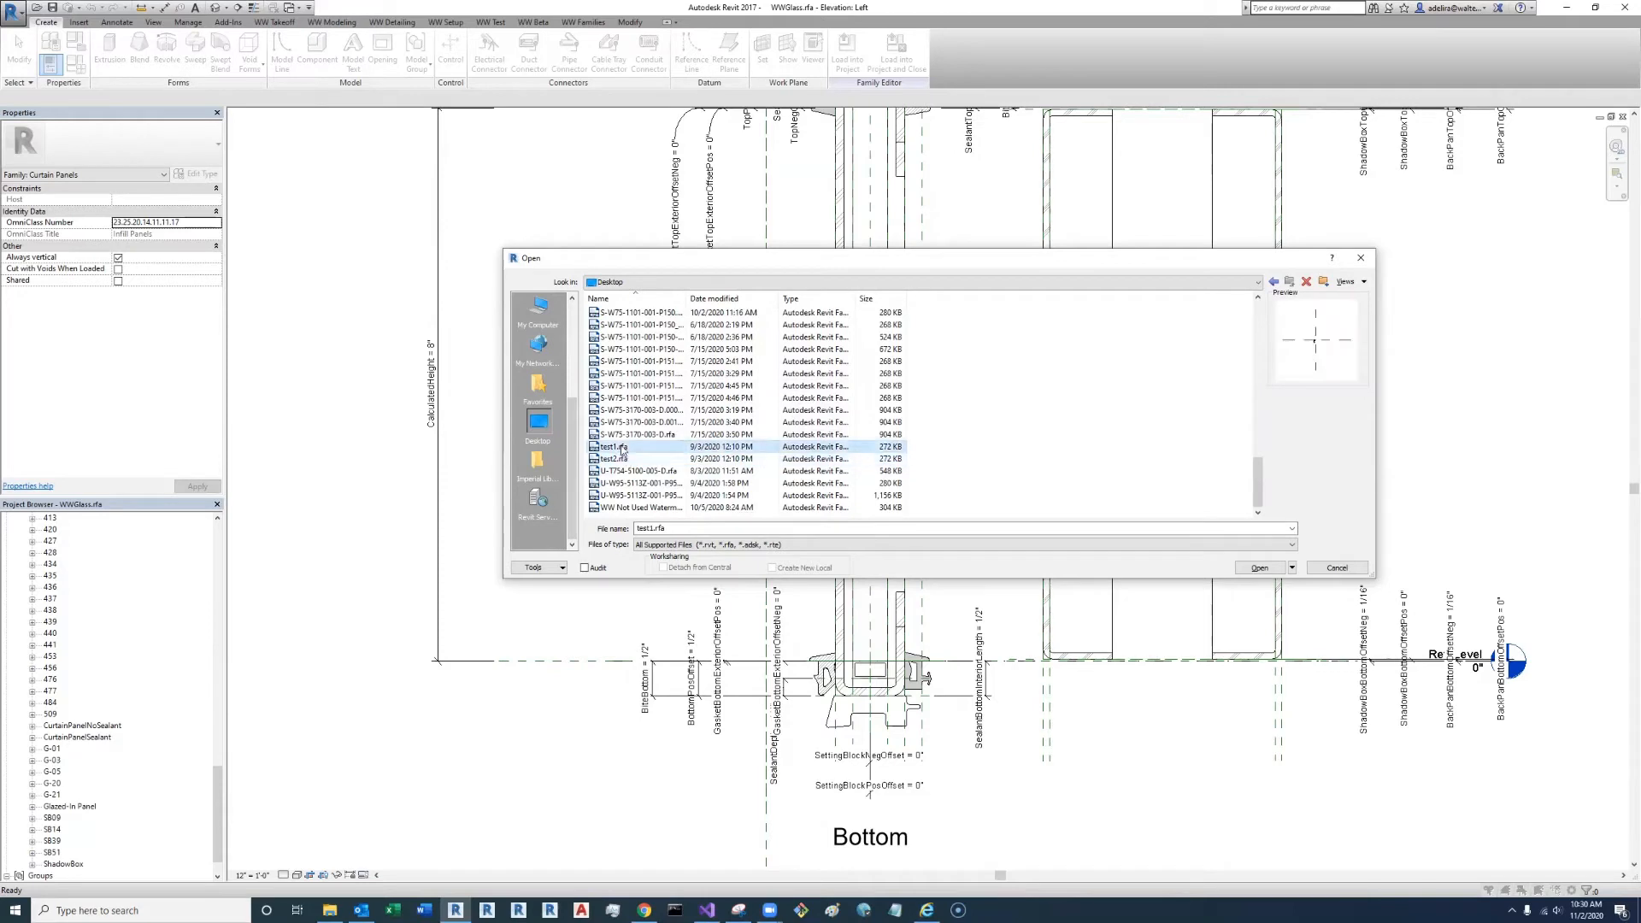
pyautogui.press('Return')
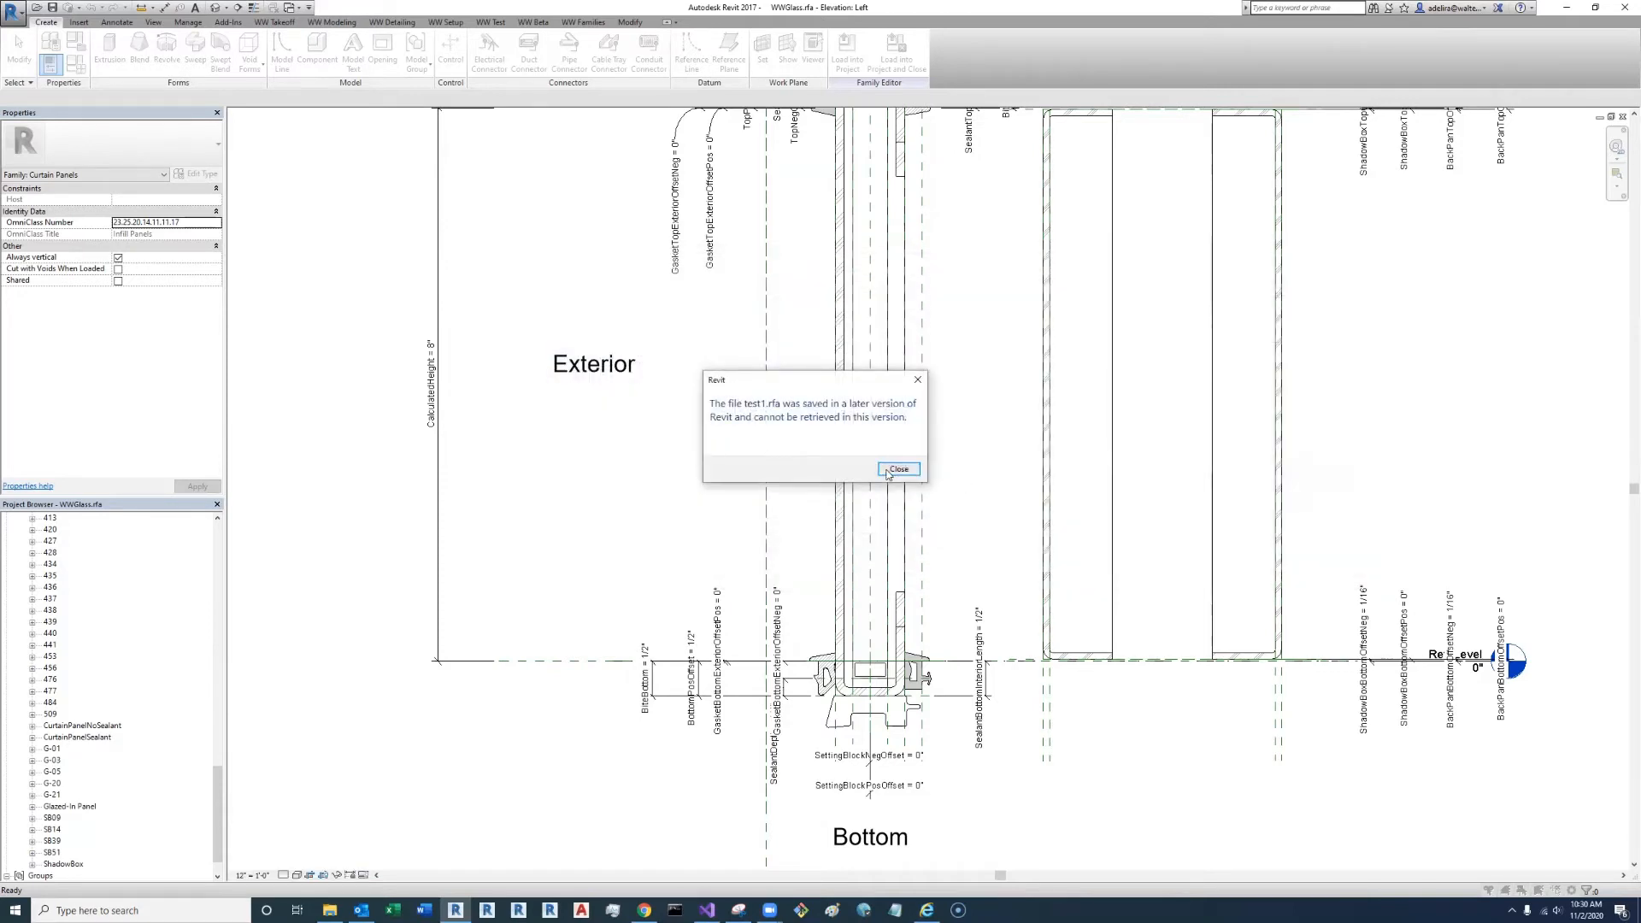
pyautogui.click(898, 469)
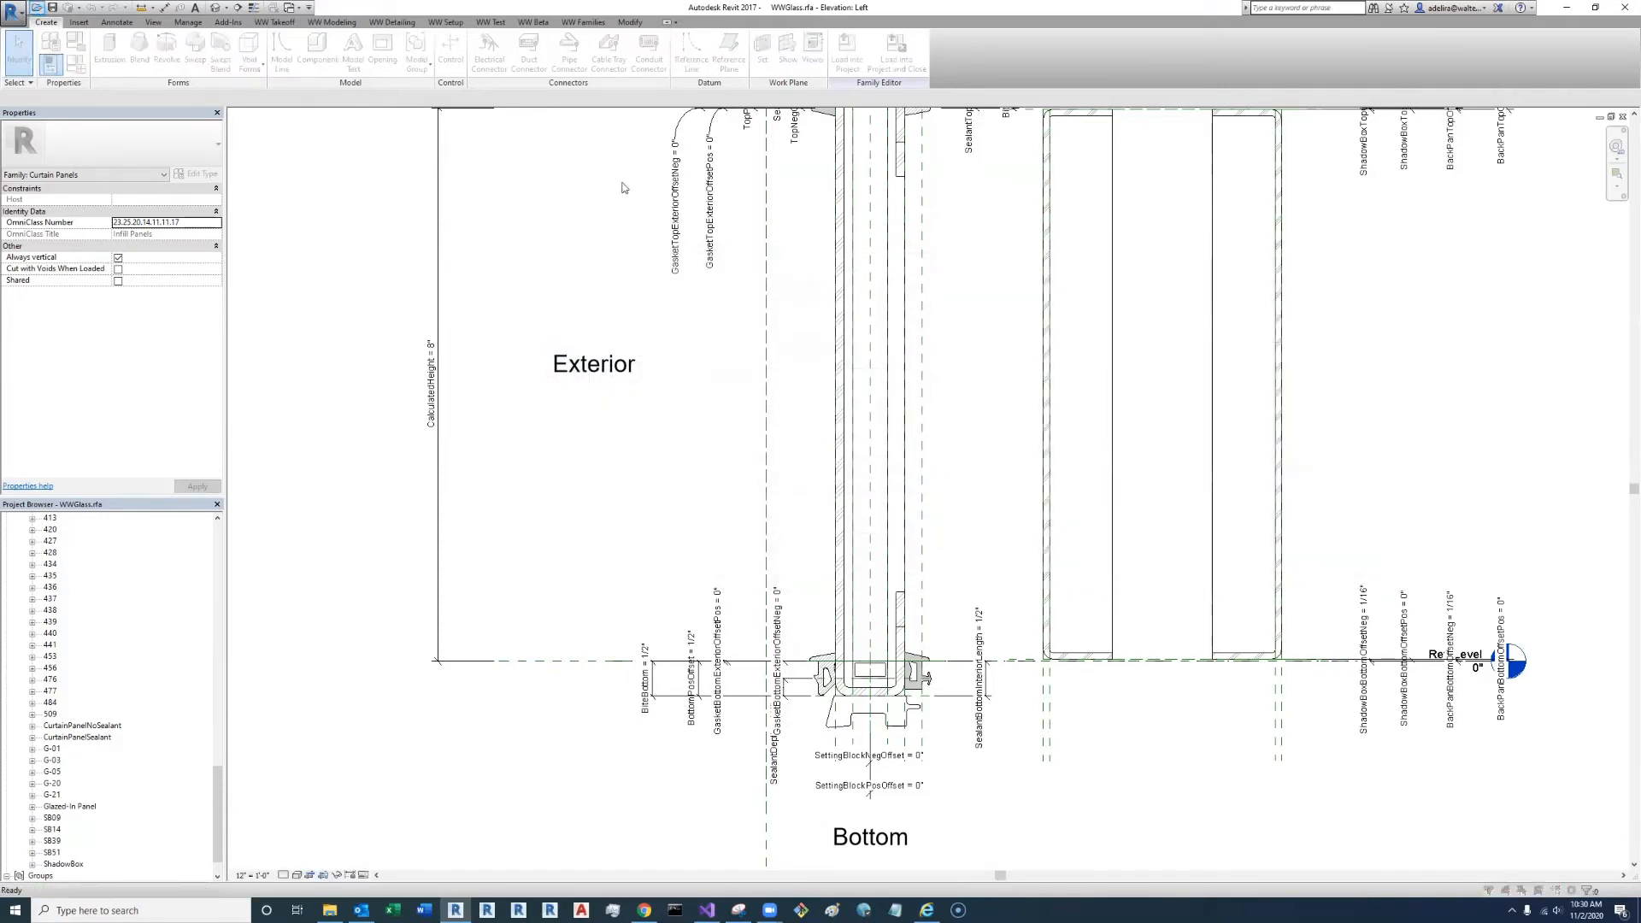
pyautogui.hotkey('ctrl', 'o')
pyautogui.scroll(-10, 868, 459)
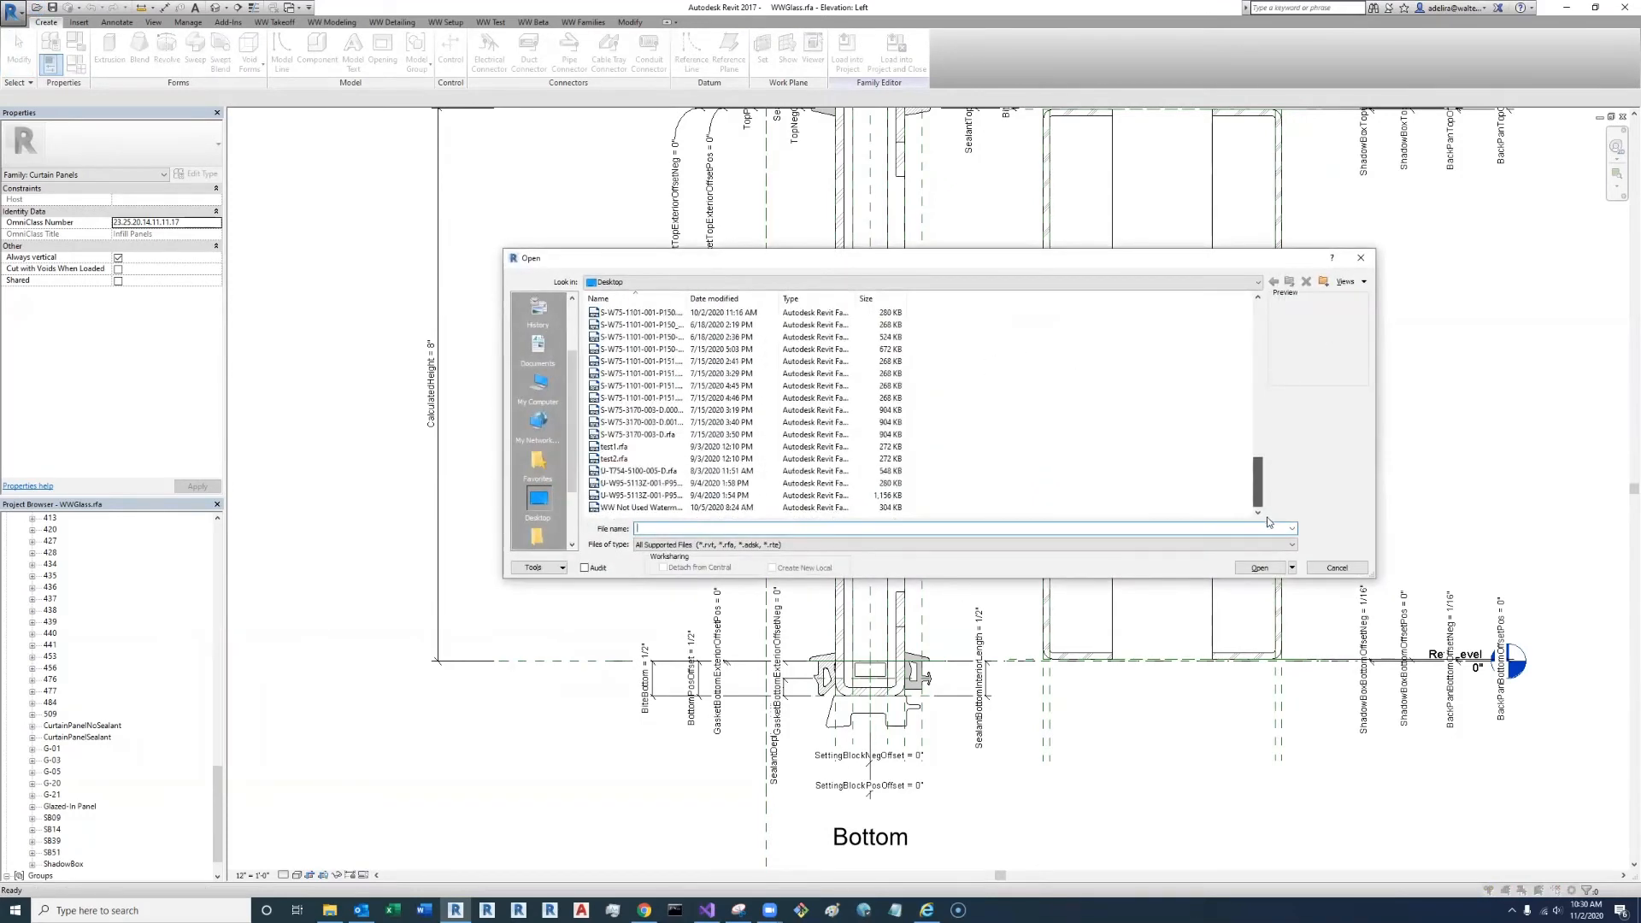
pyautogui.click(675, 508)
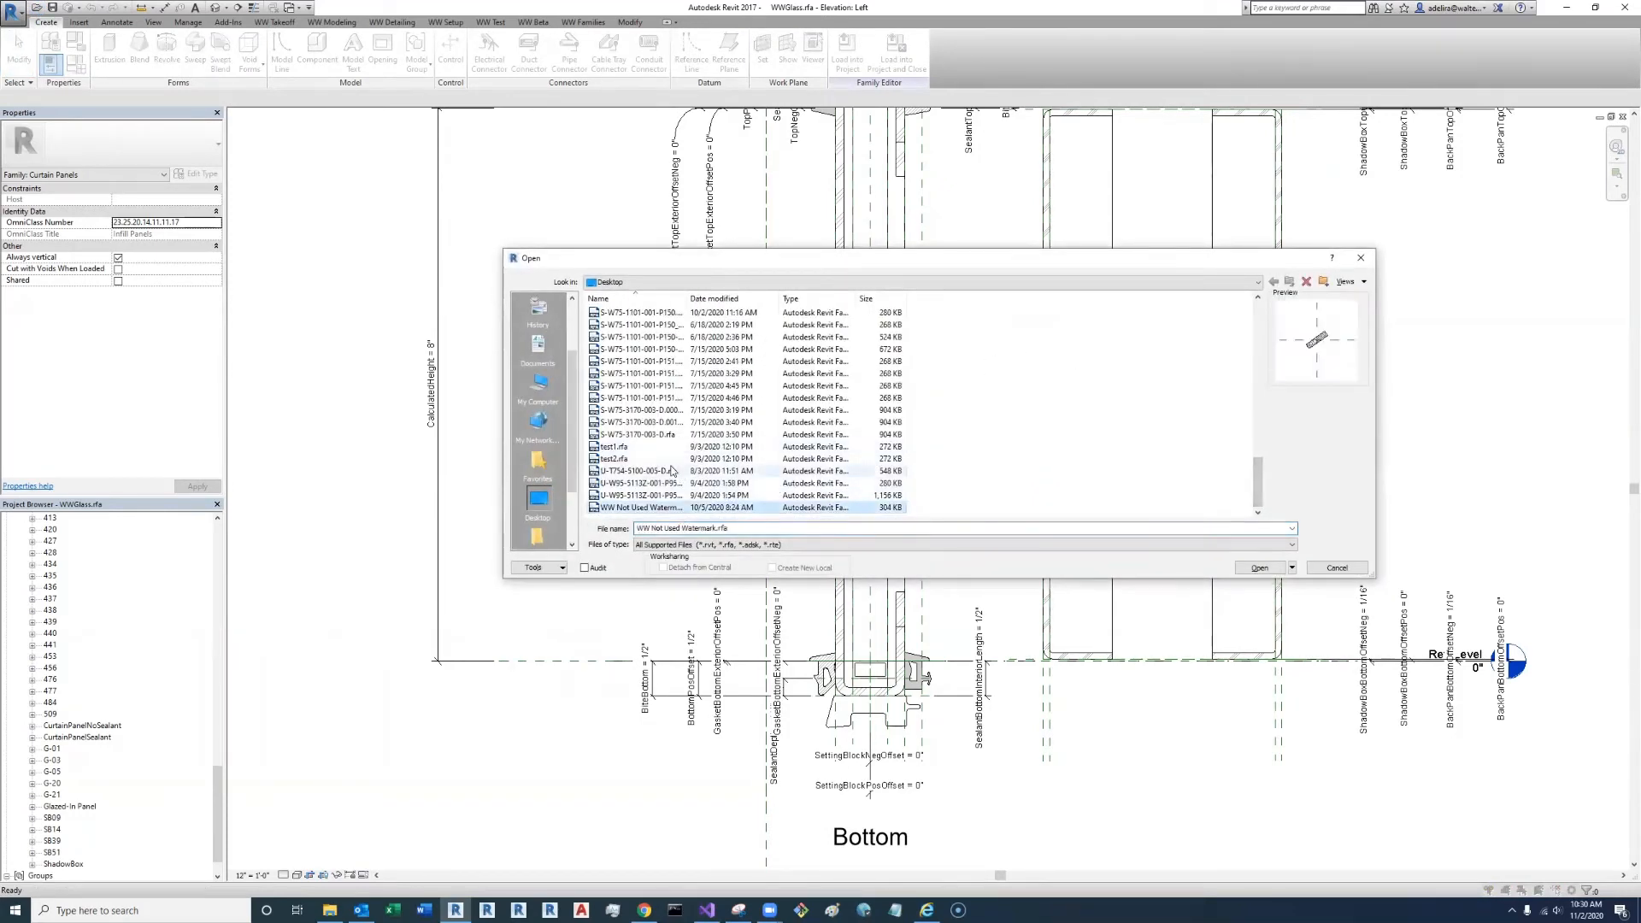
pyautogui.scroll(5, 672, 470)
pyautogui.scroll(5, 672, 470)
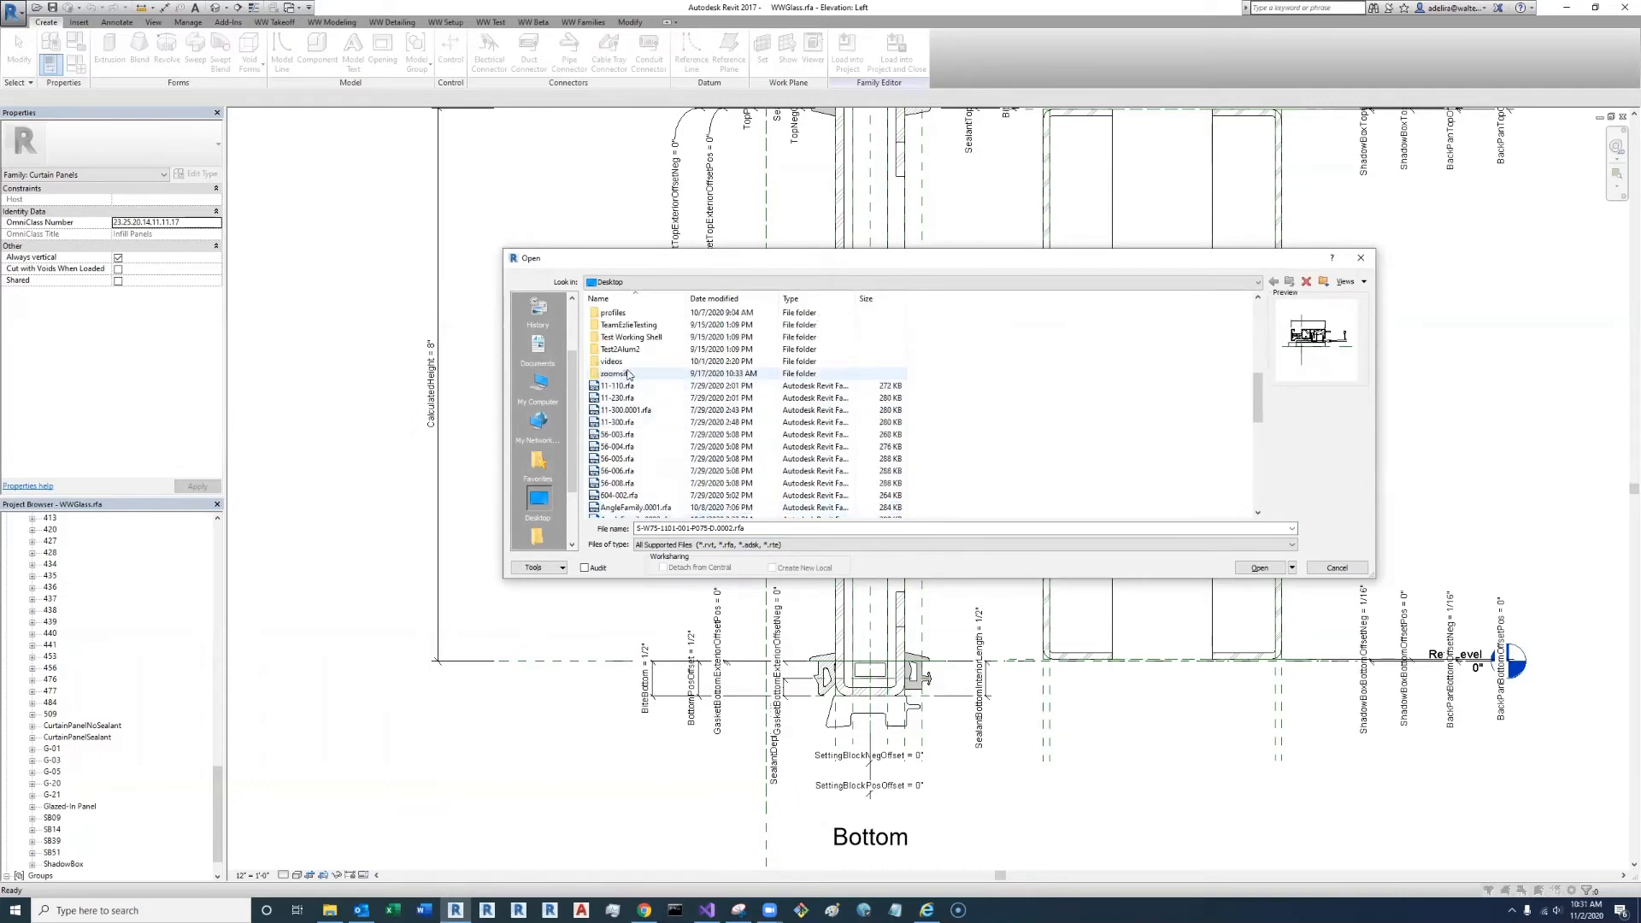
pyautogui.click(630, 423)
pyautogui.scroll(-6, 647, 479)
pyautogui.click(644, 495)
pyautogui.scroll(-4, 642, 491)
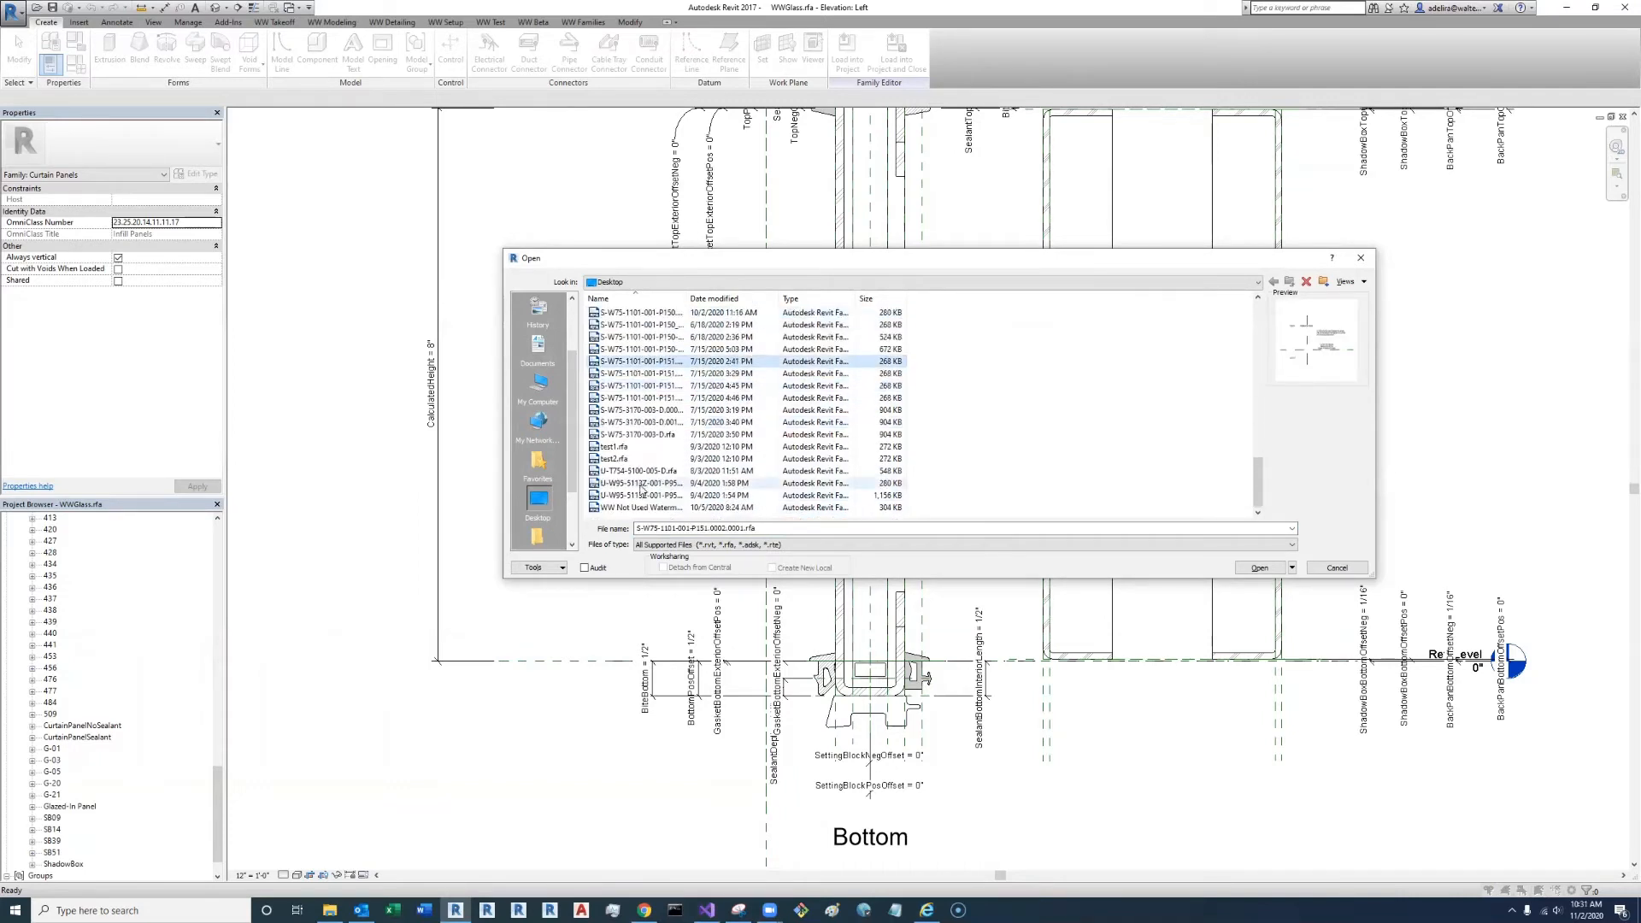
pyautogui.click(641, 484)
pyautogui.click(1339, 568)
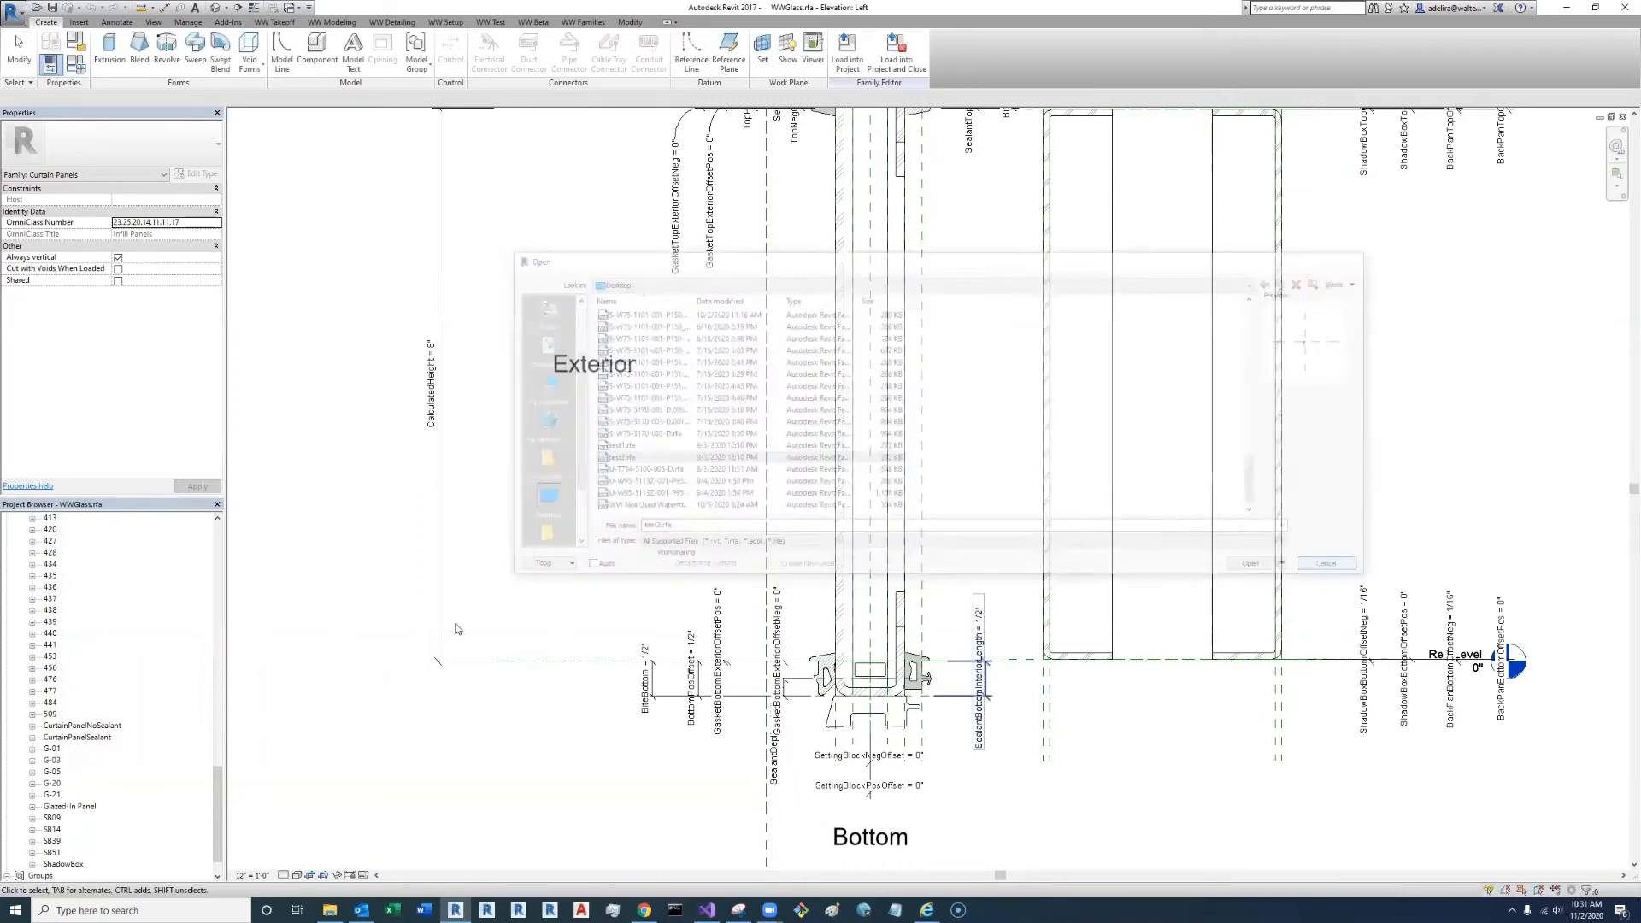
# Switch to File Explorer and browse the ACad (S:) drive for a family file
pyautogui.click(329, 910)
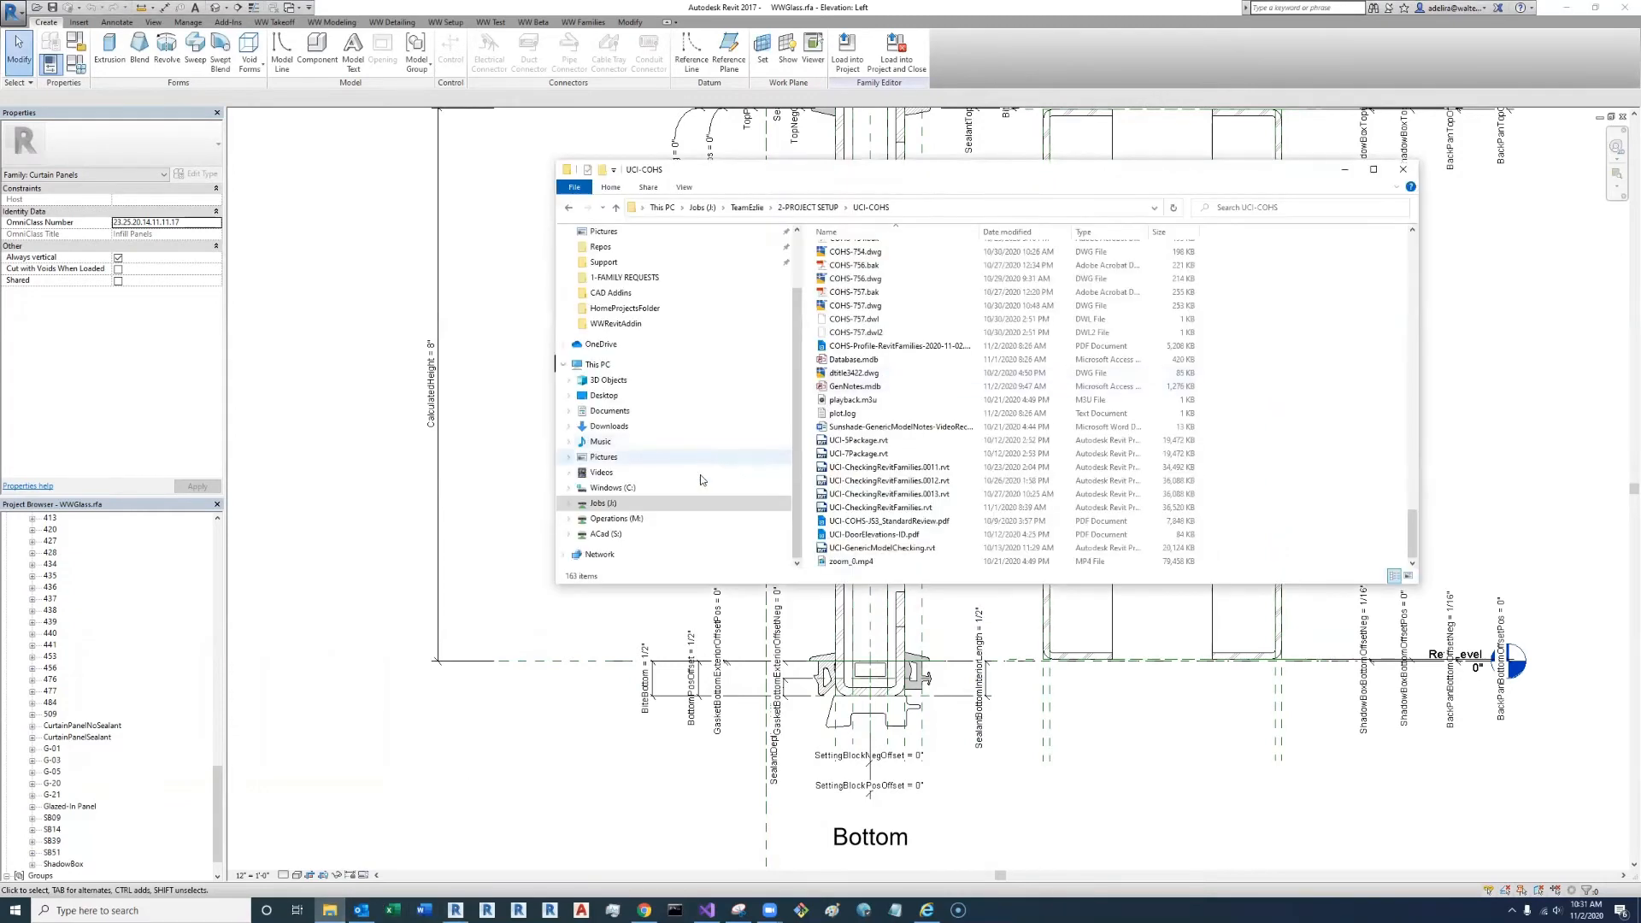
pyautogui.click(605, 534)
pyautogui.scroll(-6, 940, 461)
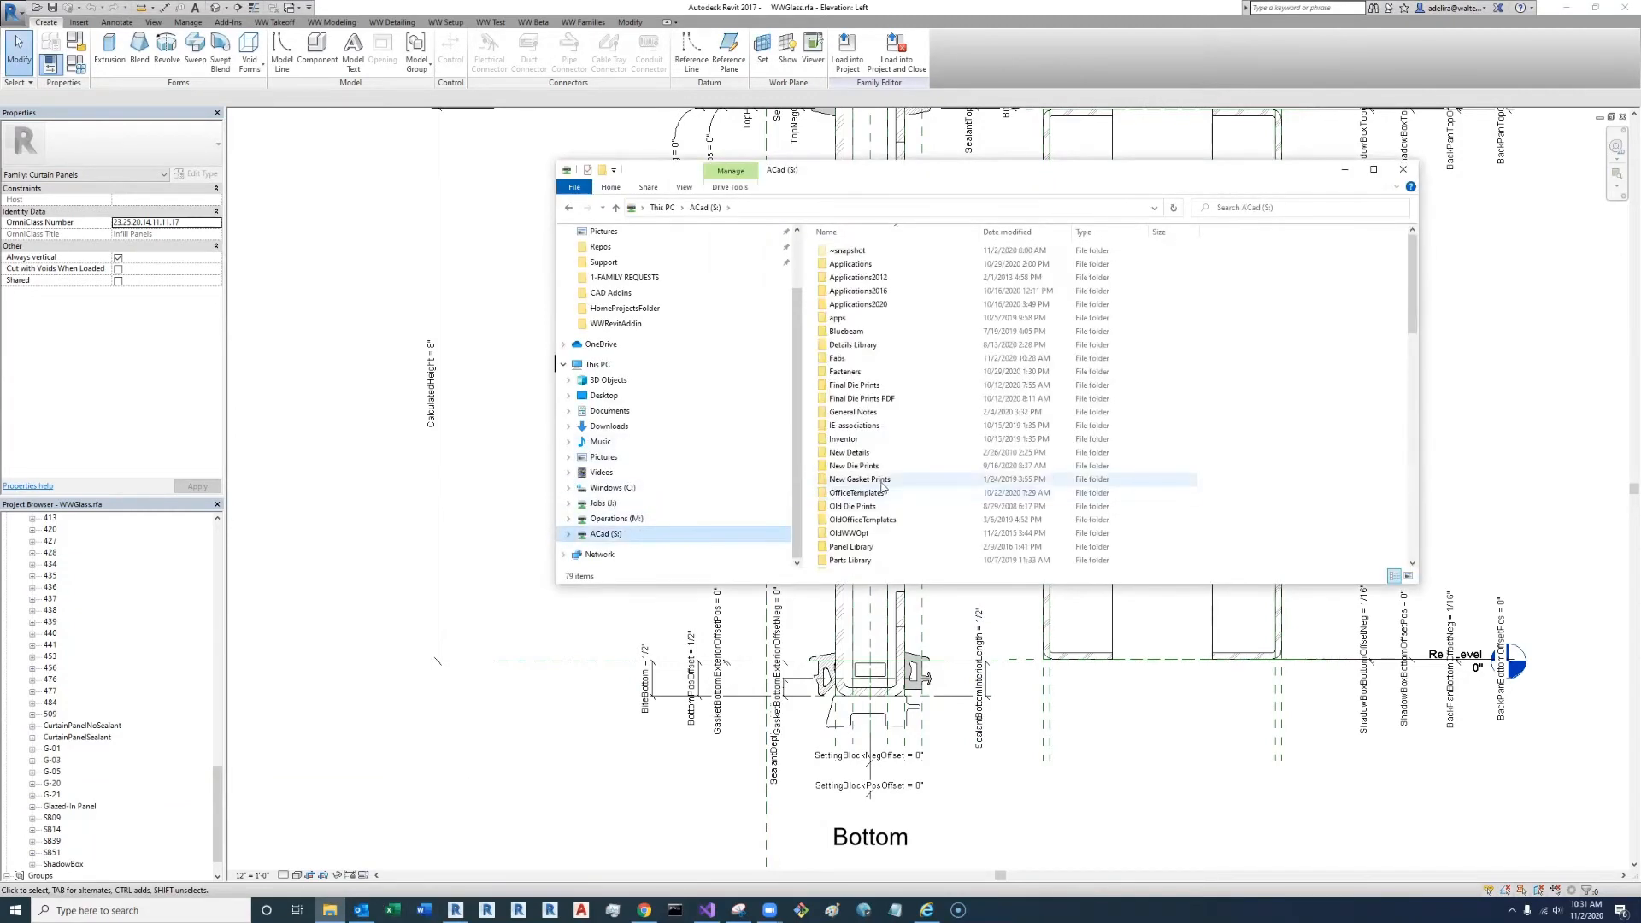
pyautogui.scroll(-10, 943, 462)
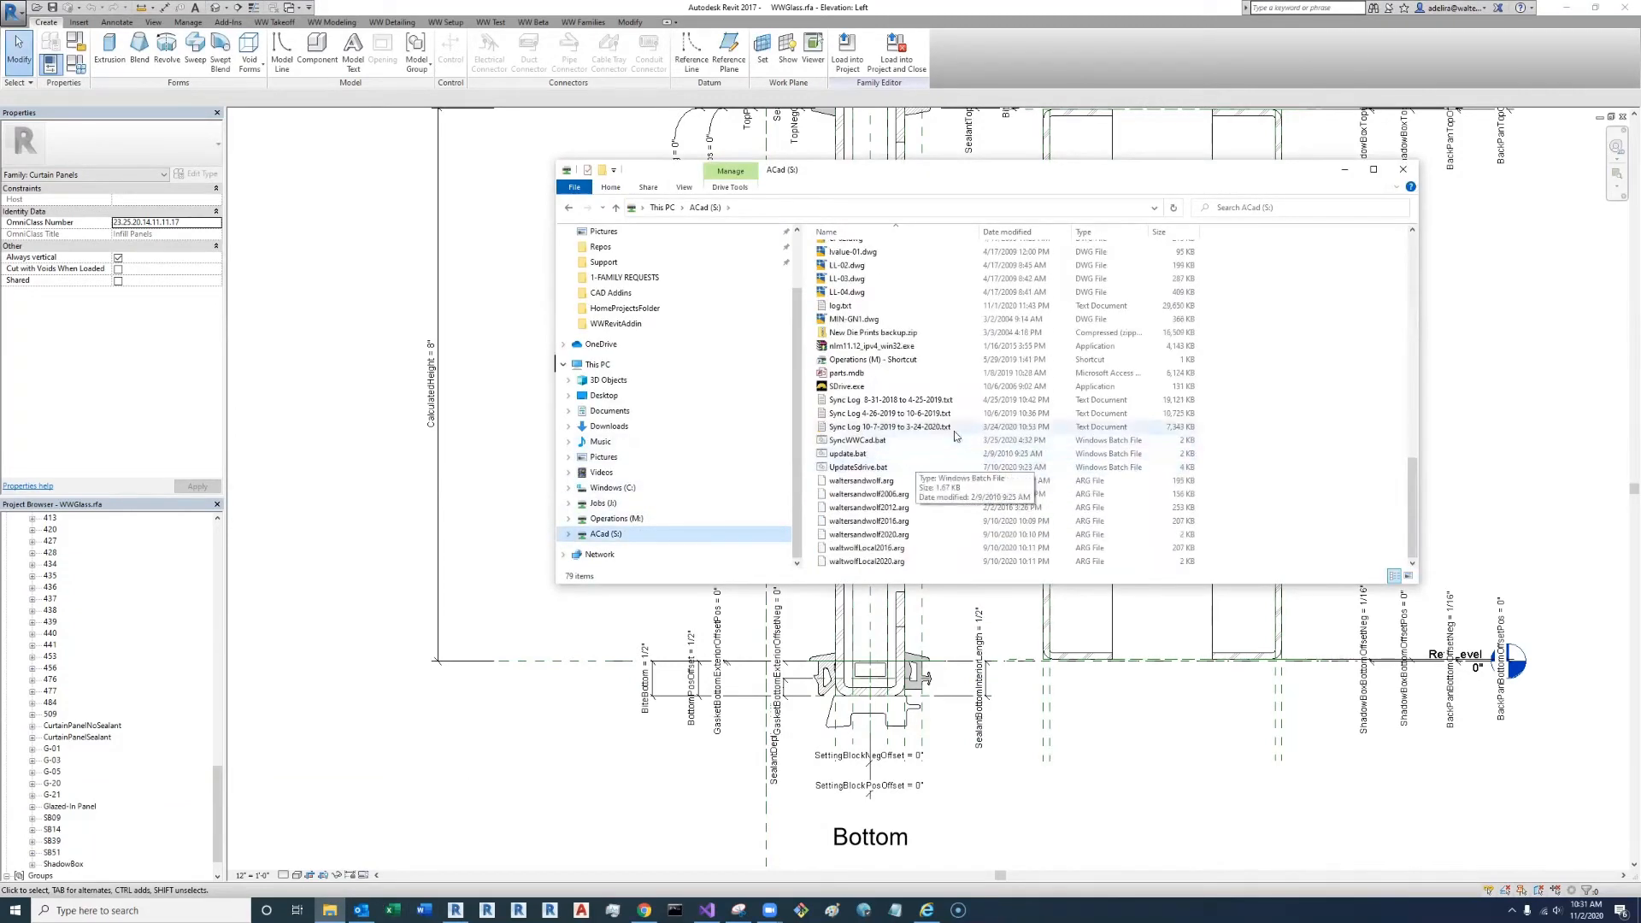
pyautogui.scroll(10, 940, 444)
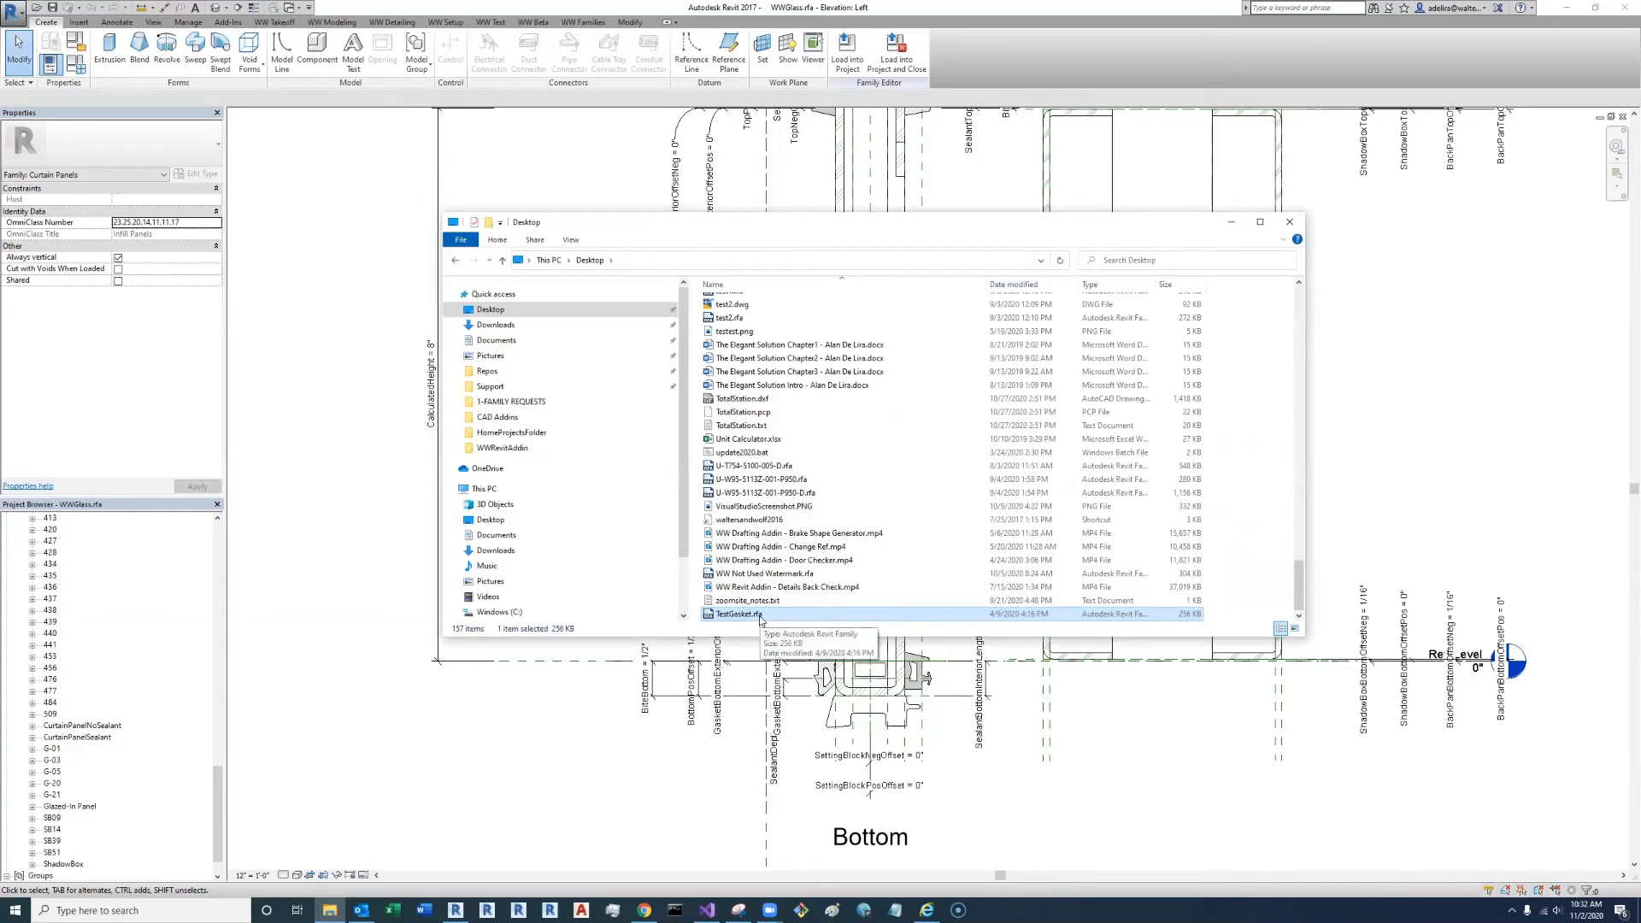
# Open the TestGasket.rfa family from the Desktop folder in Revit
pyautogui.scroll(-1, 606, 613)
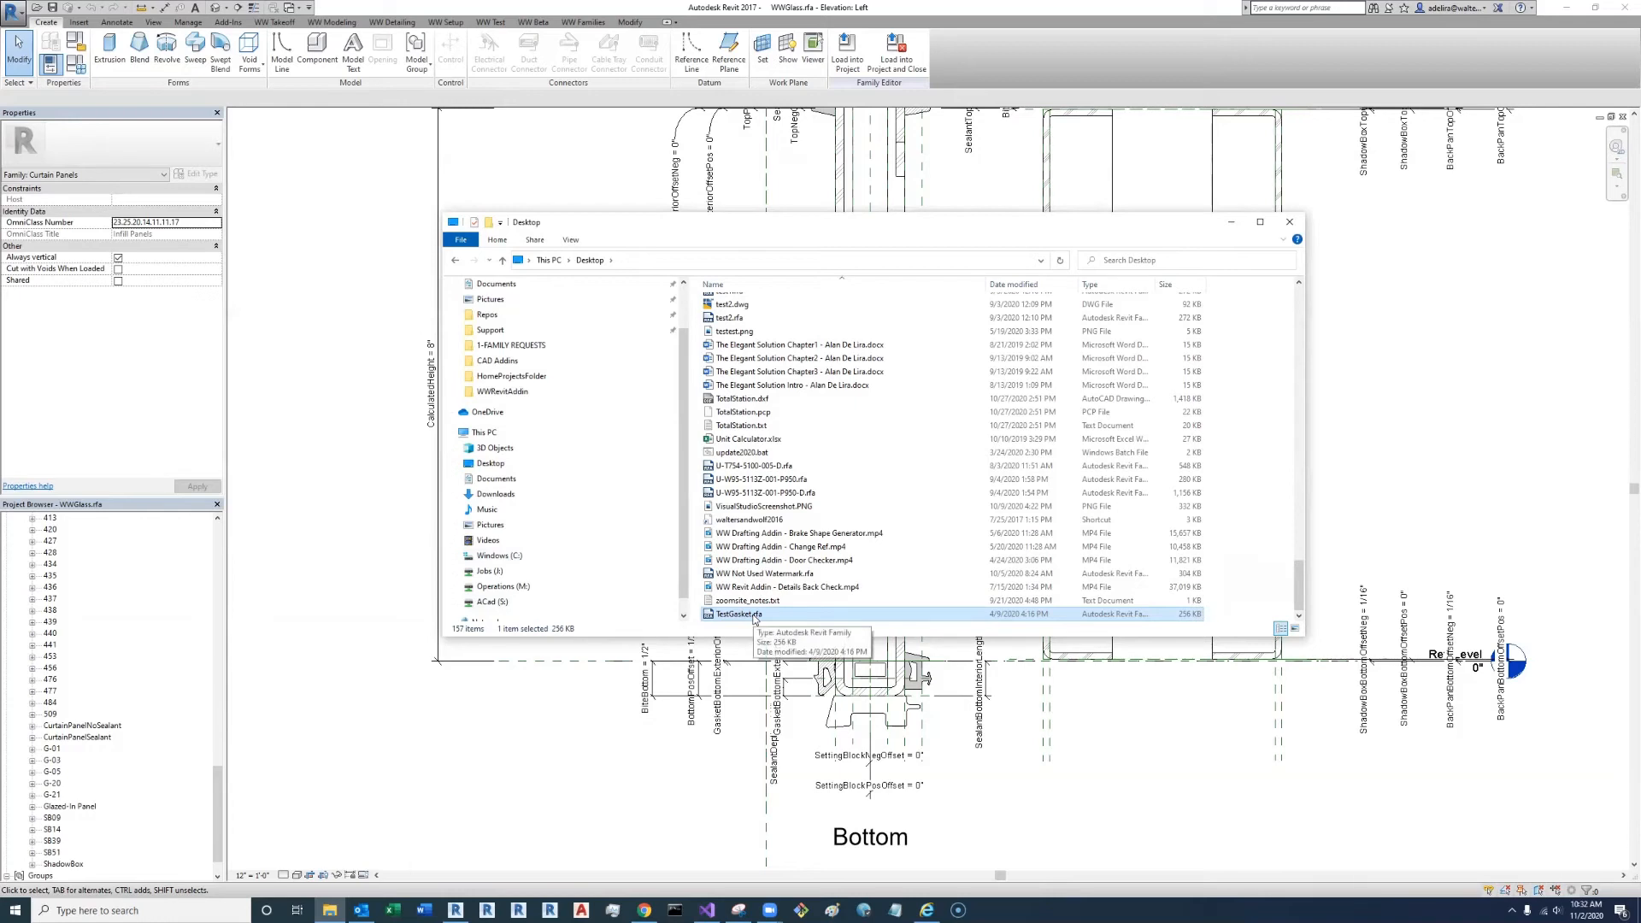
pyautogui.doubleClick(755, 617)
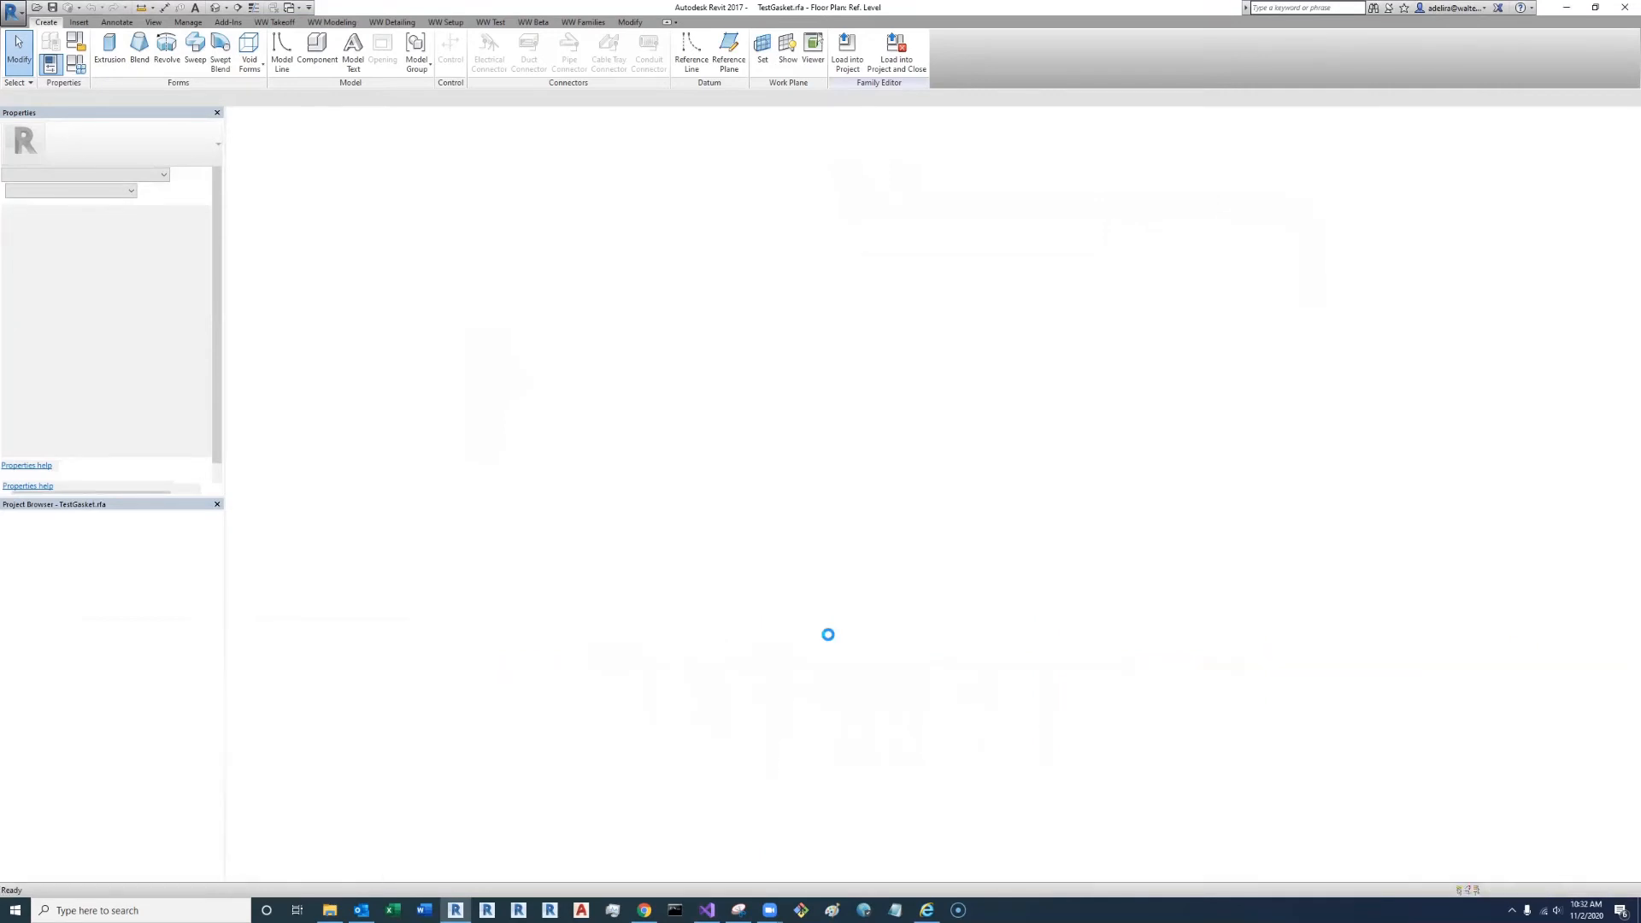
pyautogui.scroll(2, 970, 459)
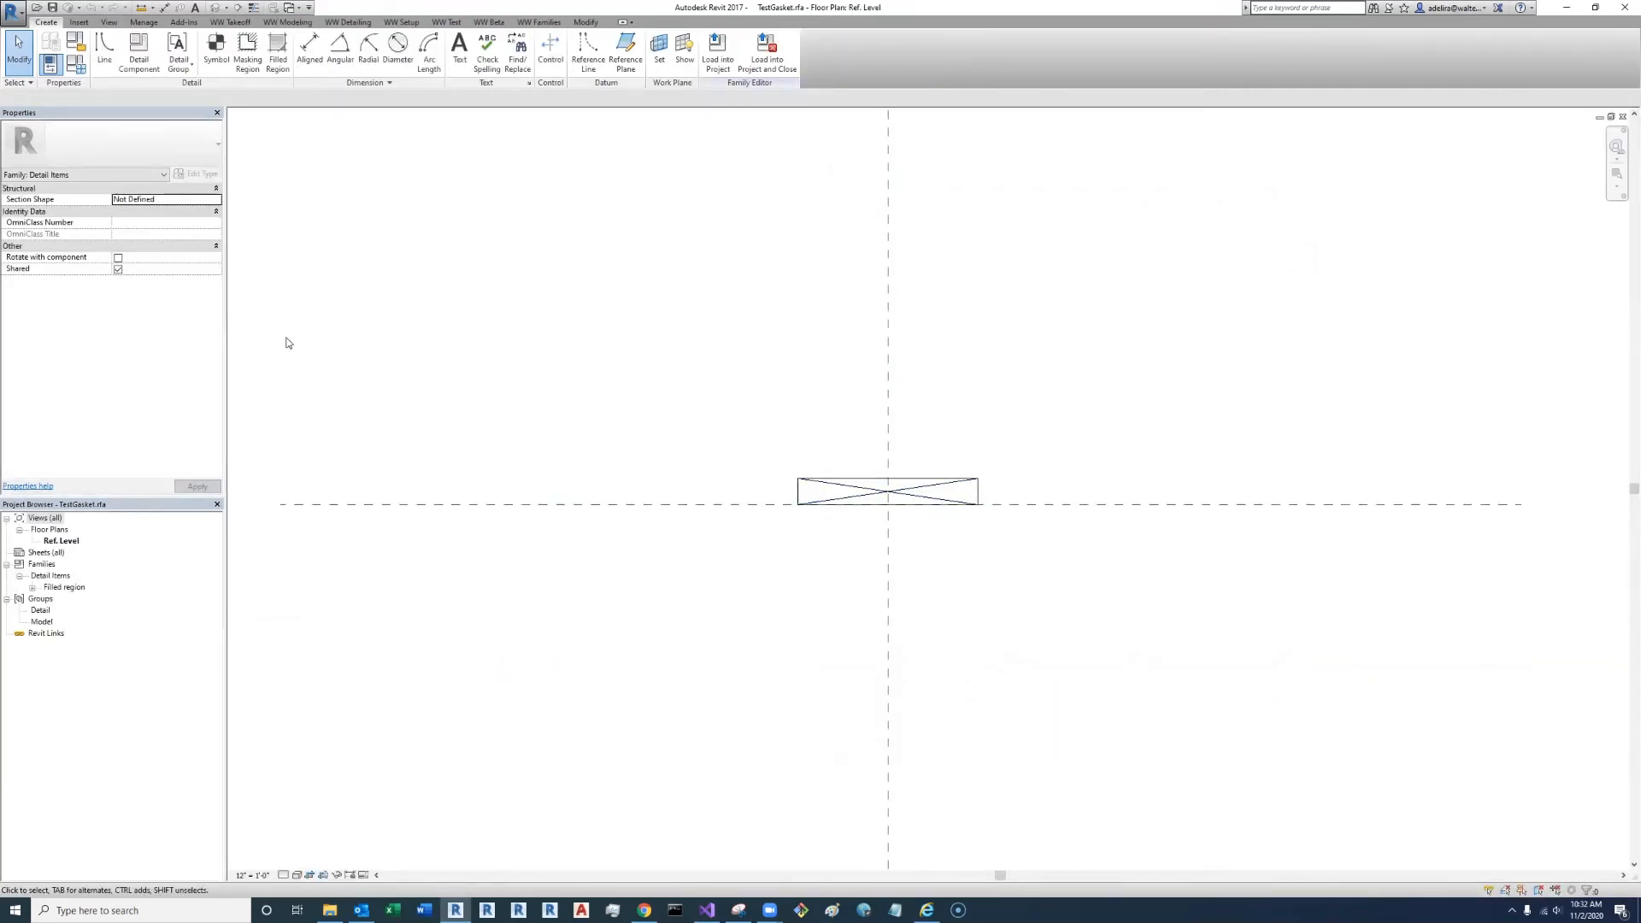
# Check the TestGasket family's Shared setting without changing it, and try to load the family into WWGlass.rfa
pyautogui.click(82, 49)
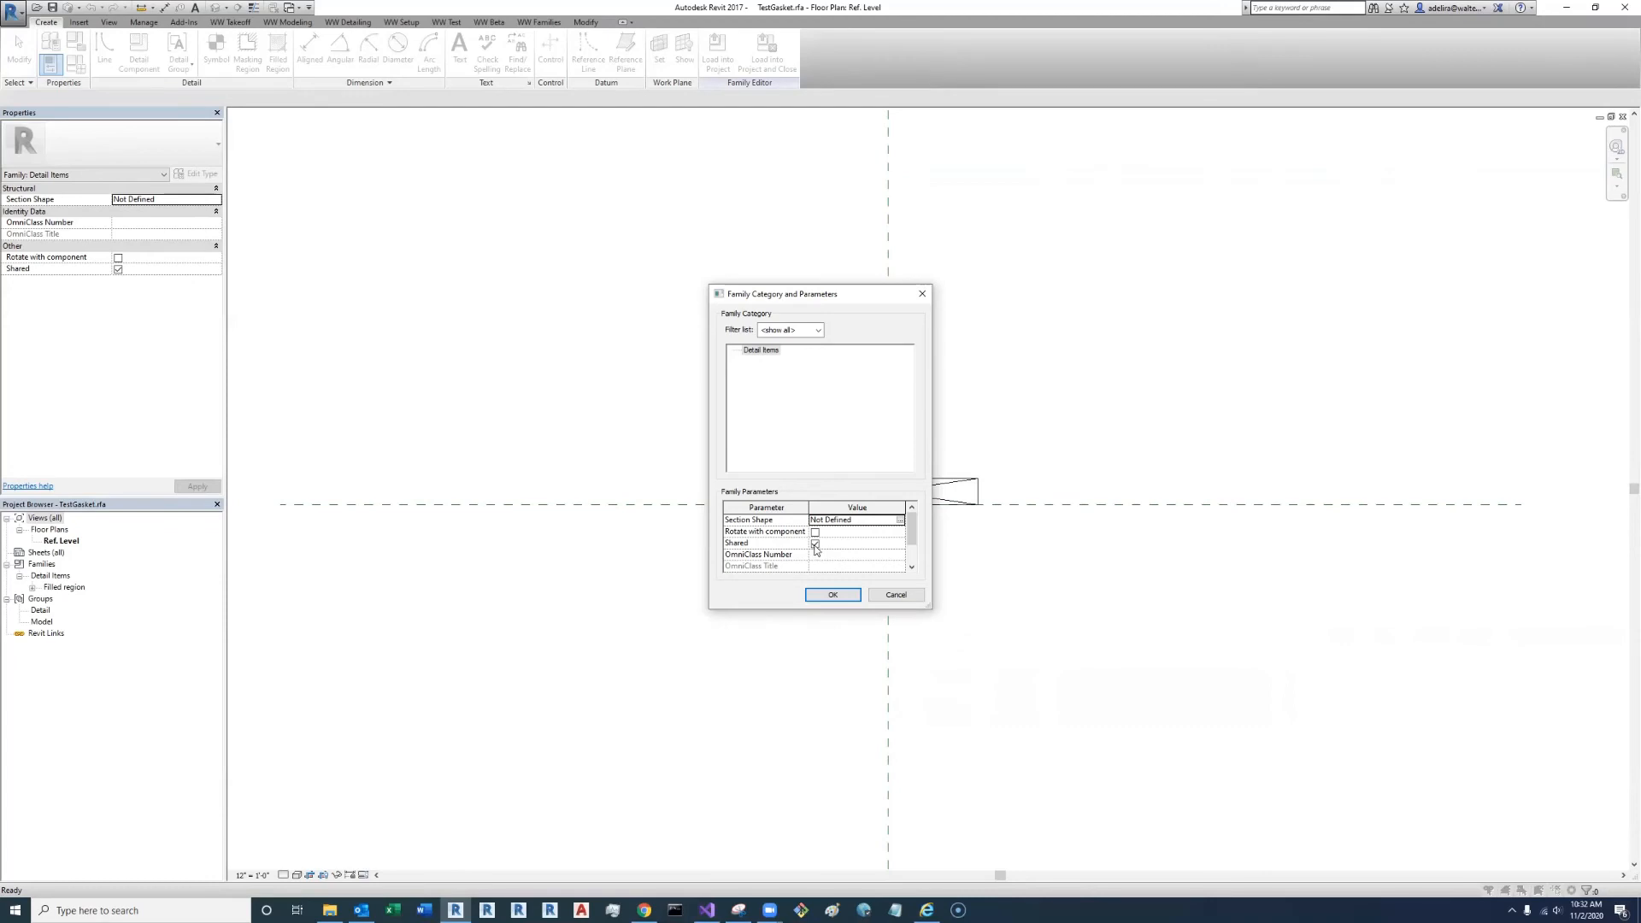
pyautogui.click(896, 596)
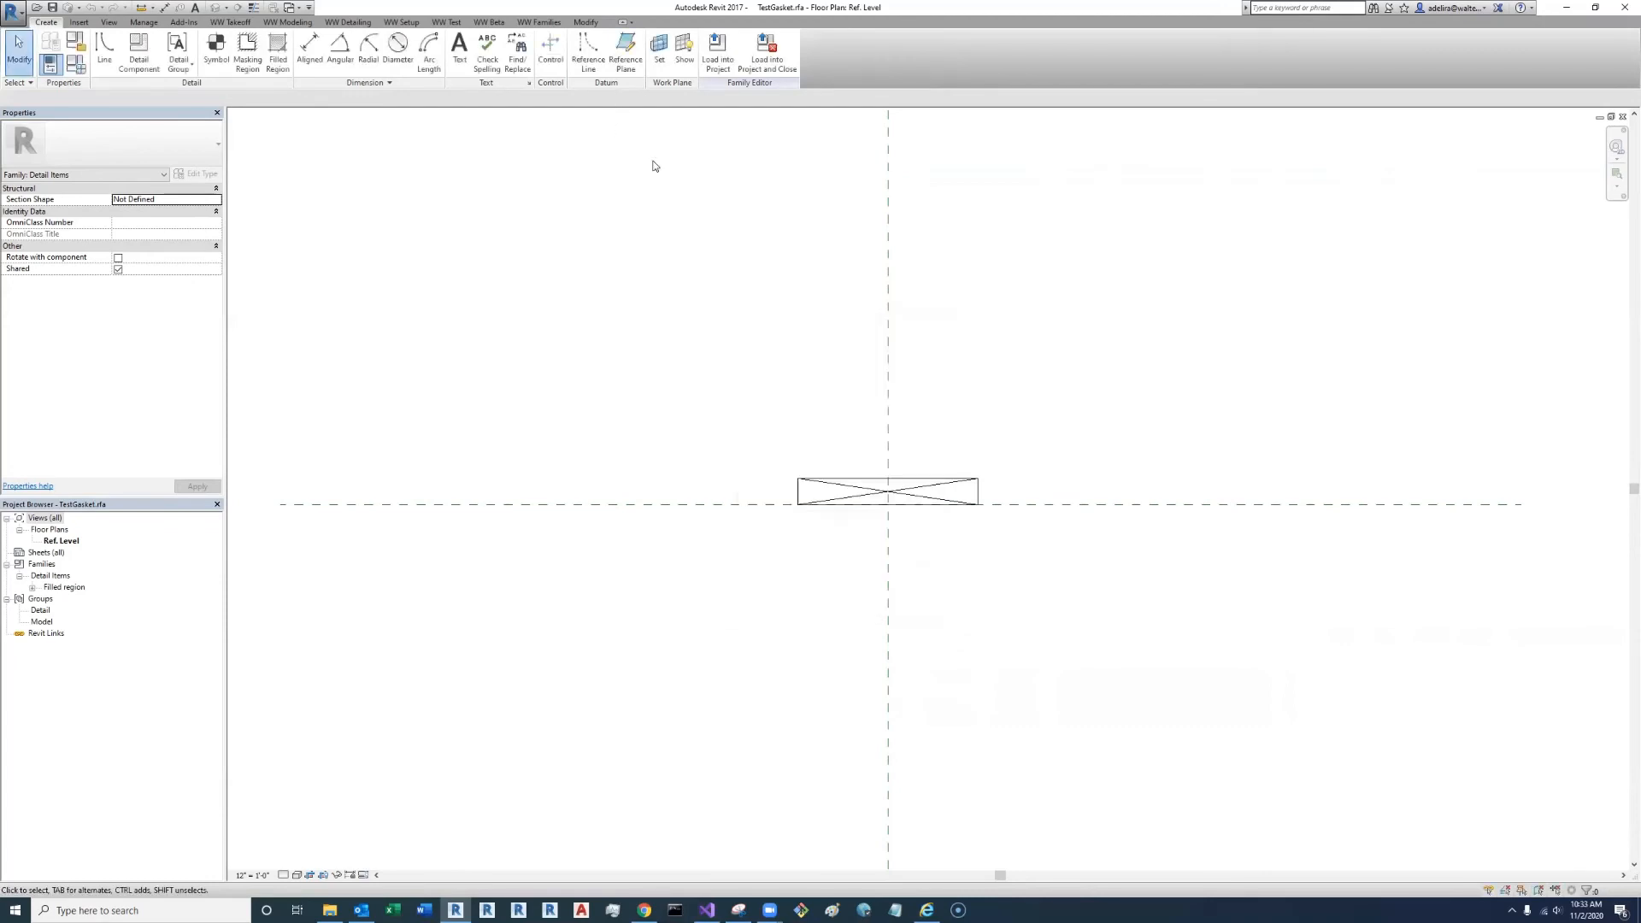
pyautogui.click(717, 51)
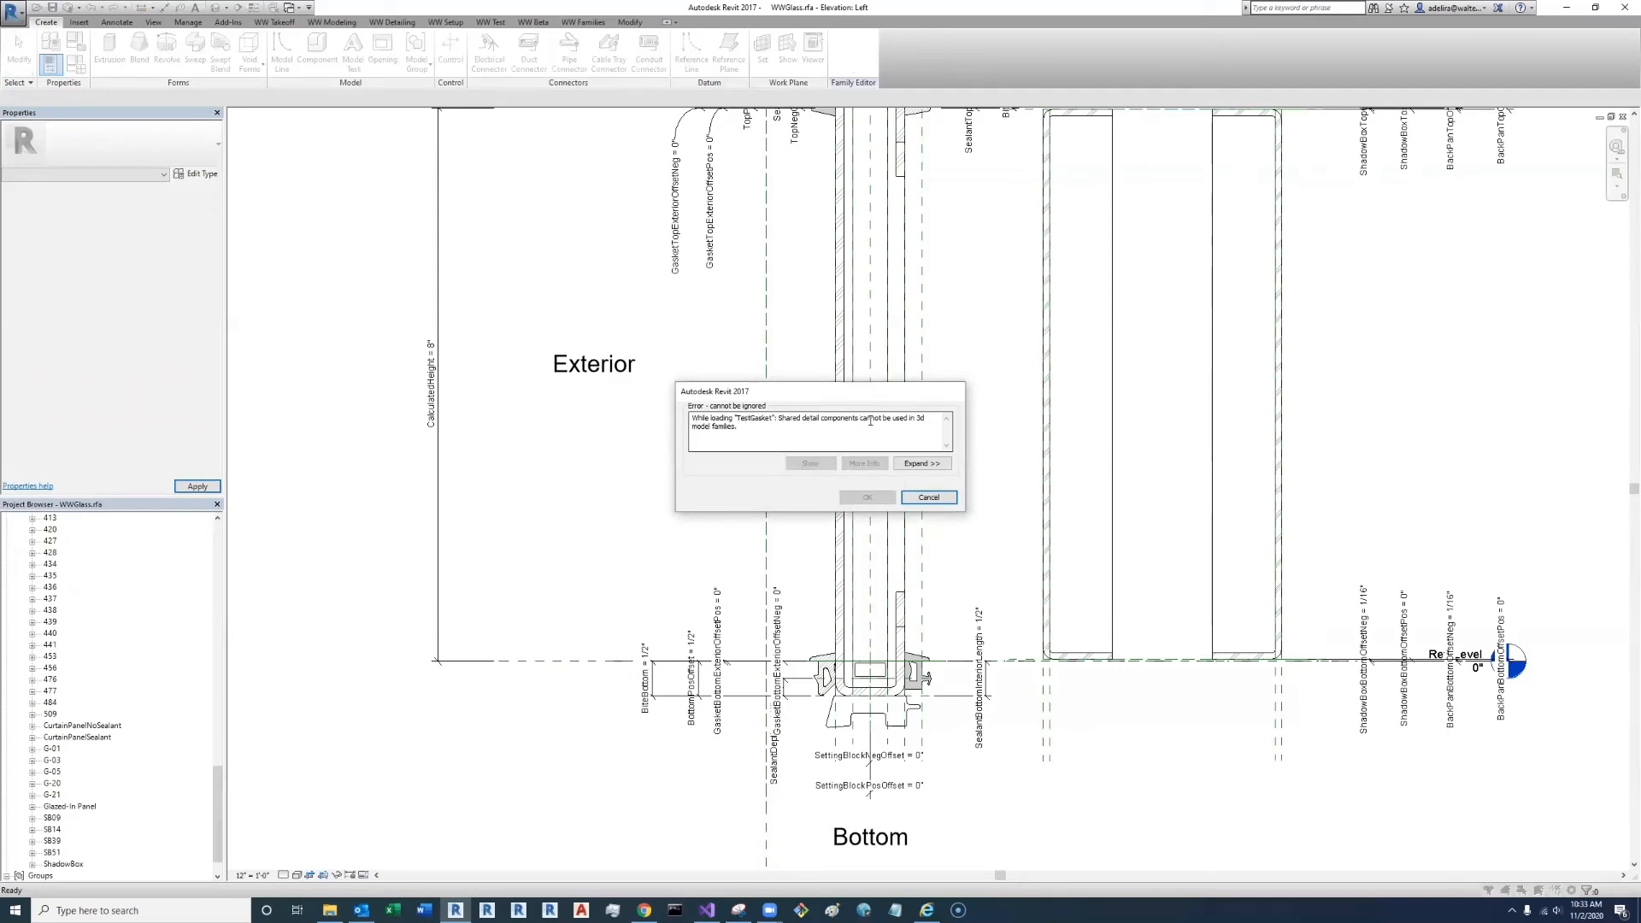
pyautogui.click(927, 497)
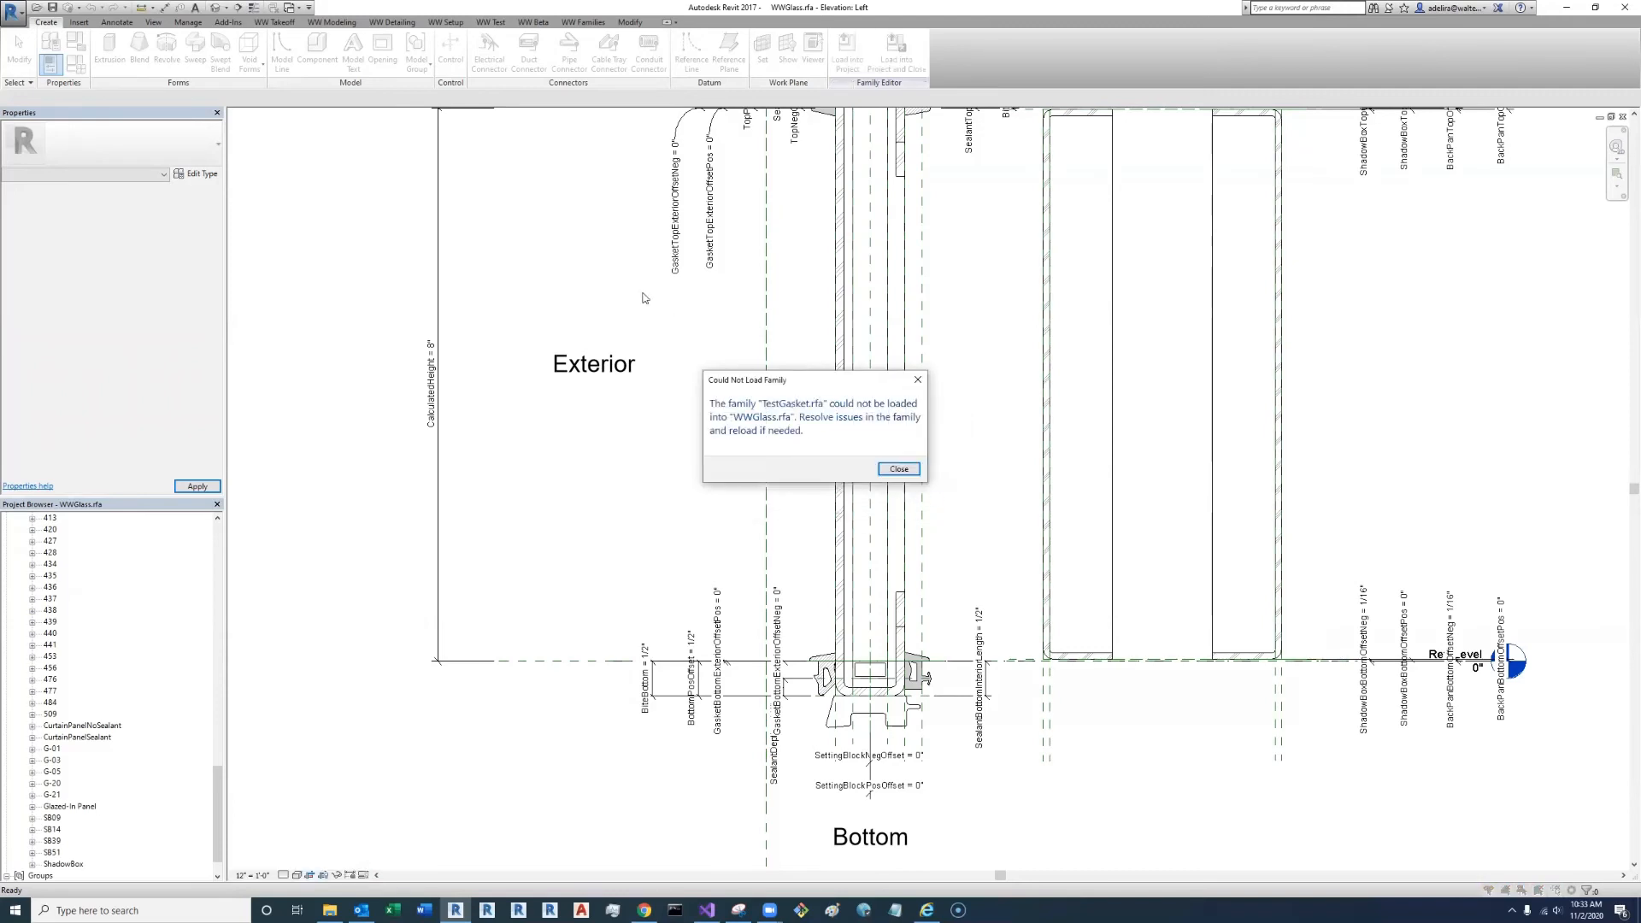
pyautogui.click(902, 470)
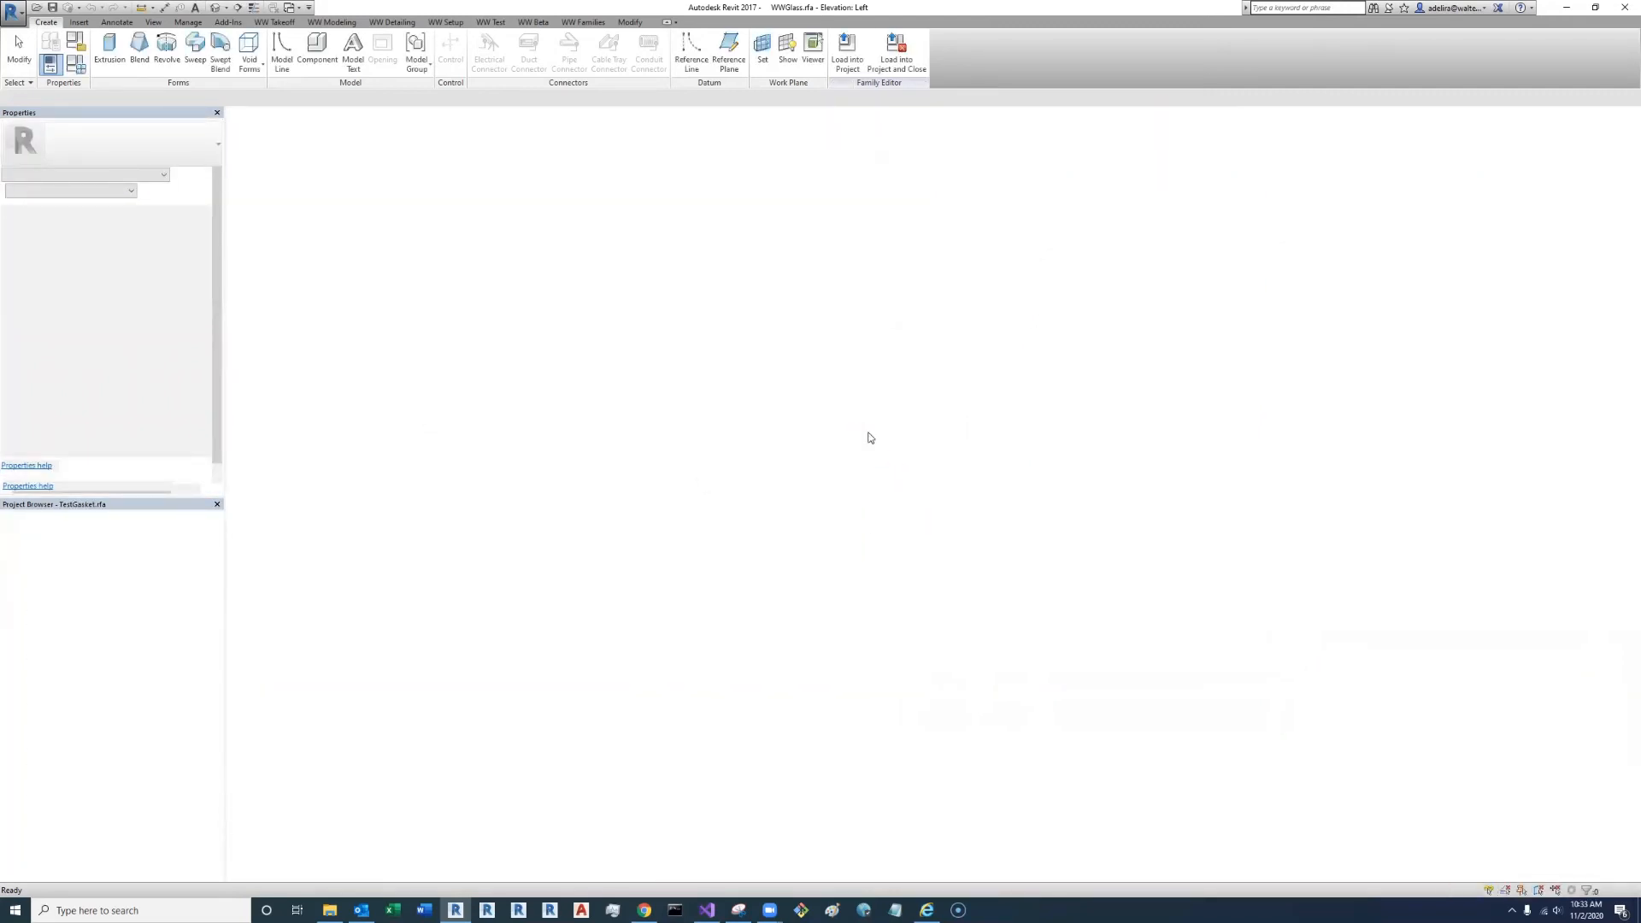
# Turn off the Shared family parameter of TestGasket and load the family into WWGlass.rfa
pyautogui.click(77, 43)
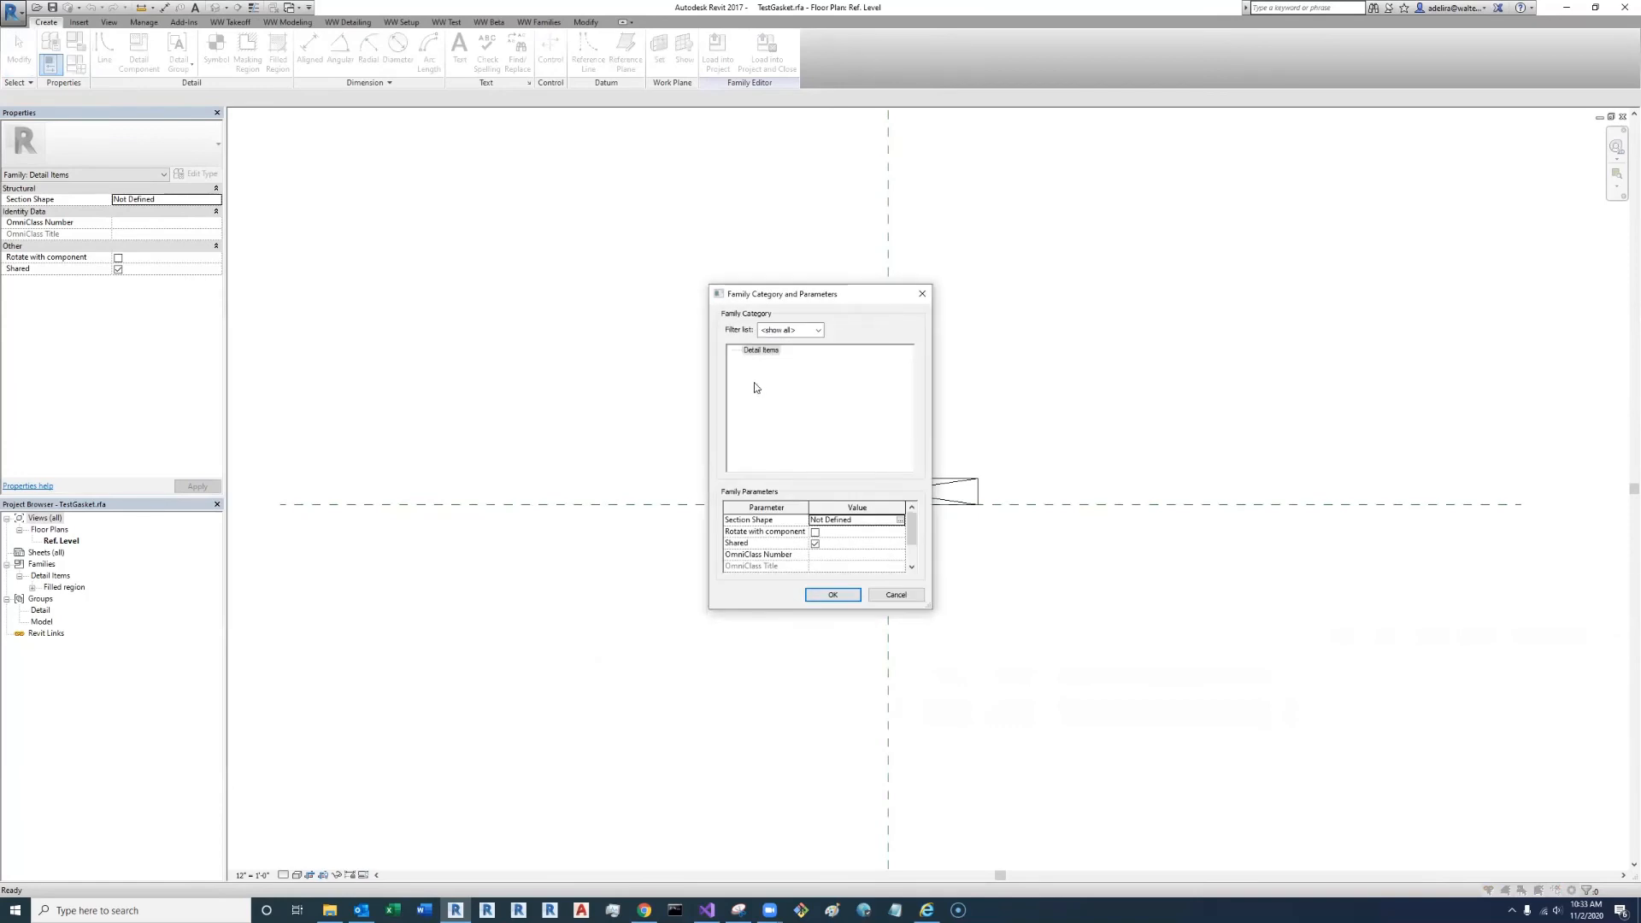
pyautogui.click(816, 544)
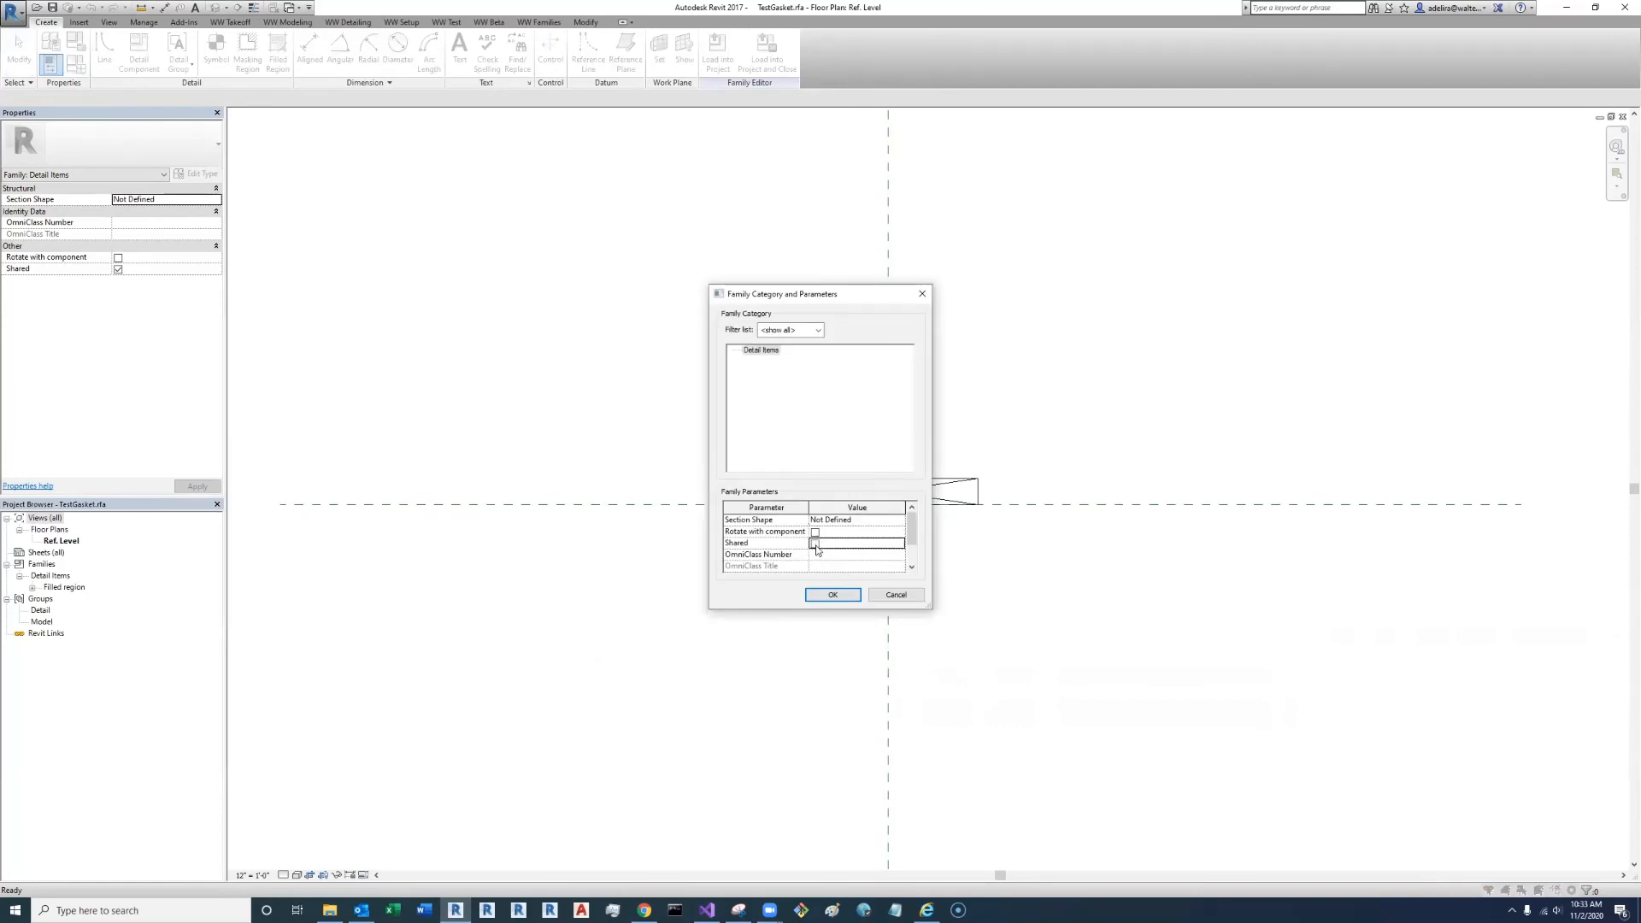
pyautogui.click(841, 597)
pyautogui.click(714, 41)
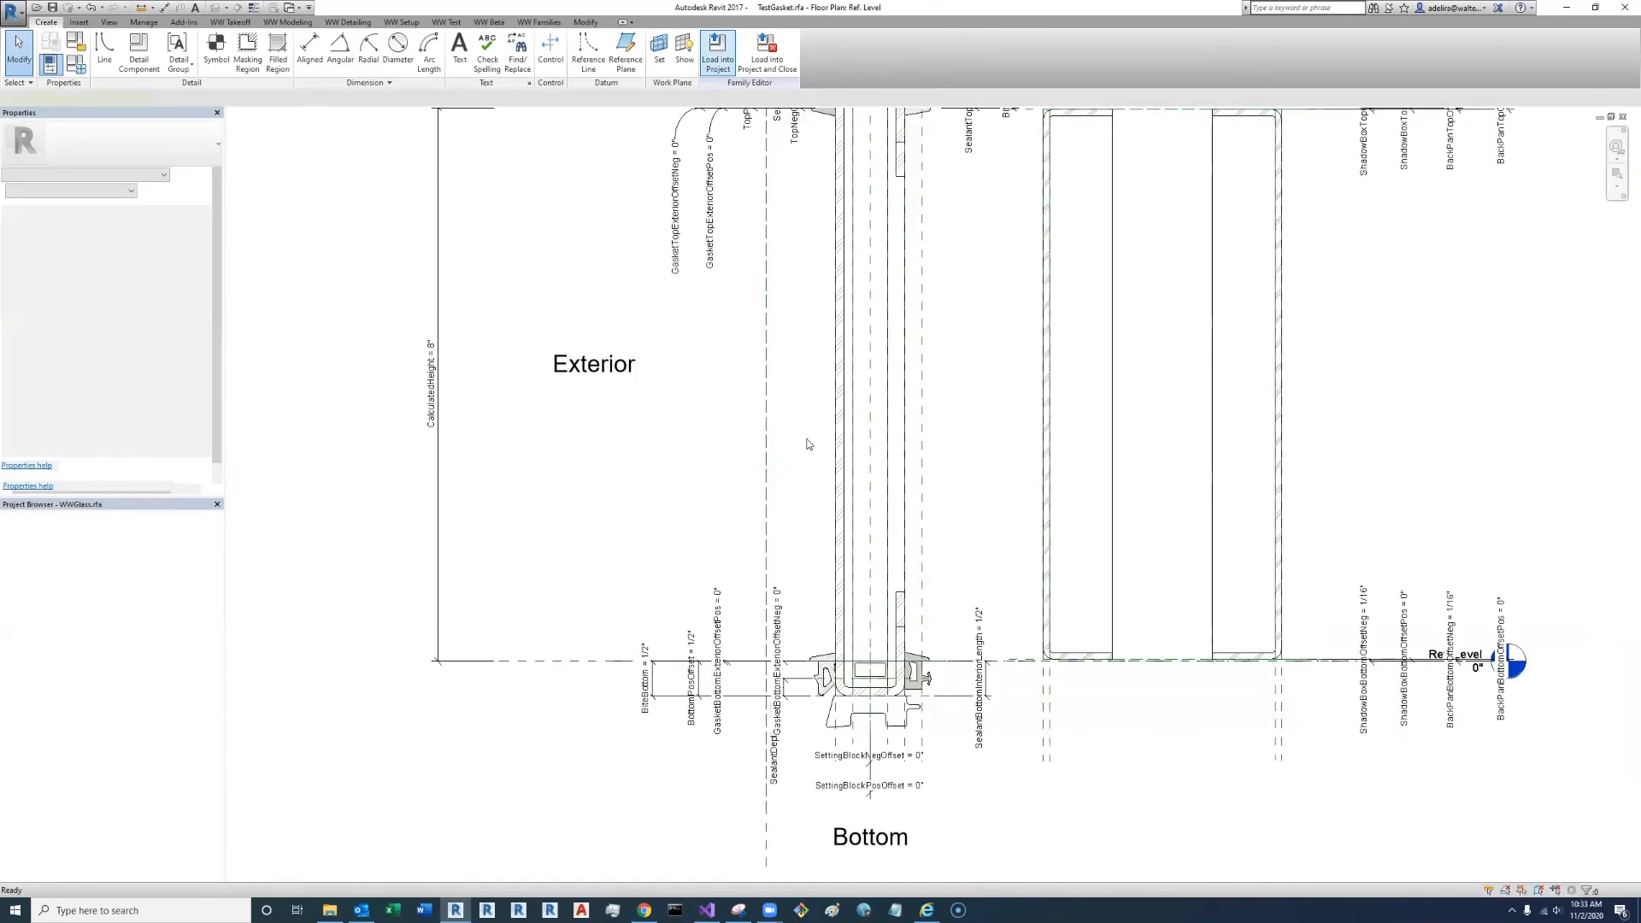
pyautogui.press('Escape')
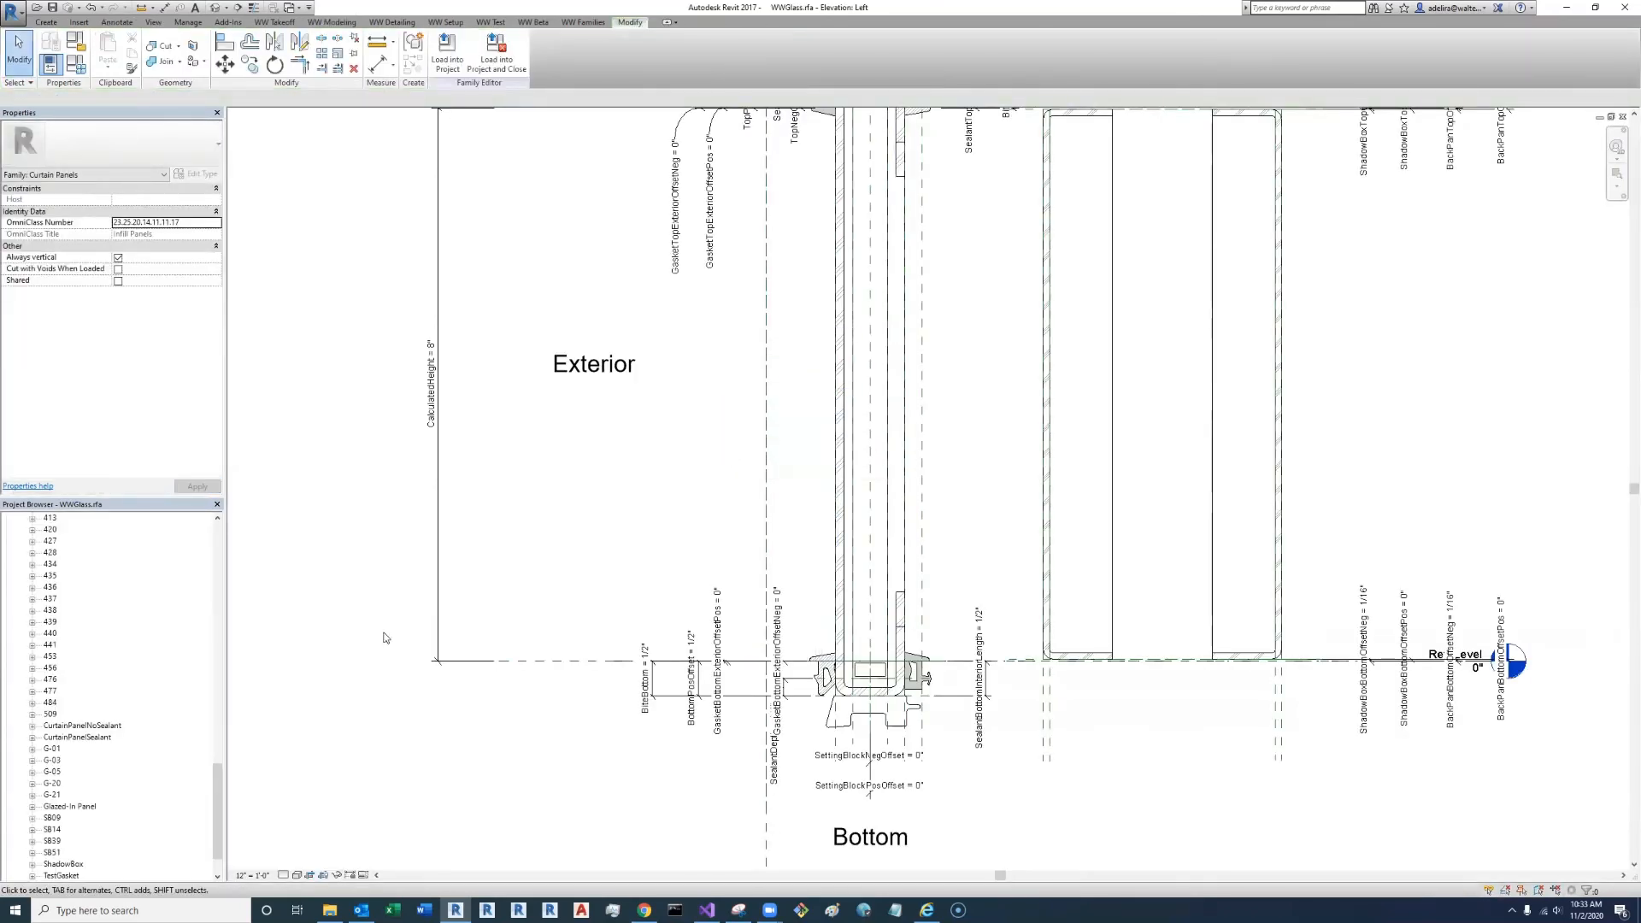
# Locate TestGasket among the loaded detail items and in the value options of the GasketTopExterior parameter in Family Types
pyautogui.scroll(-1, 186, 748)
pyautogui.scroll(-1, 187, 749)
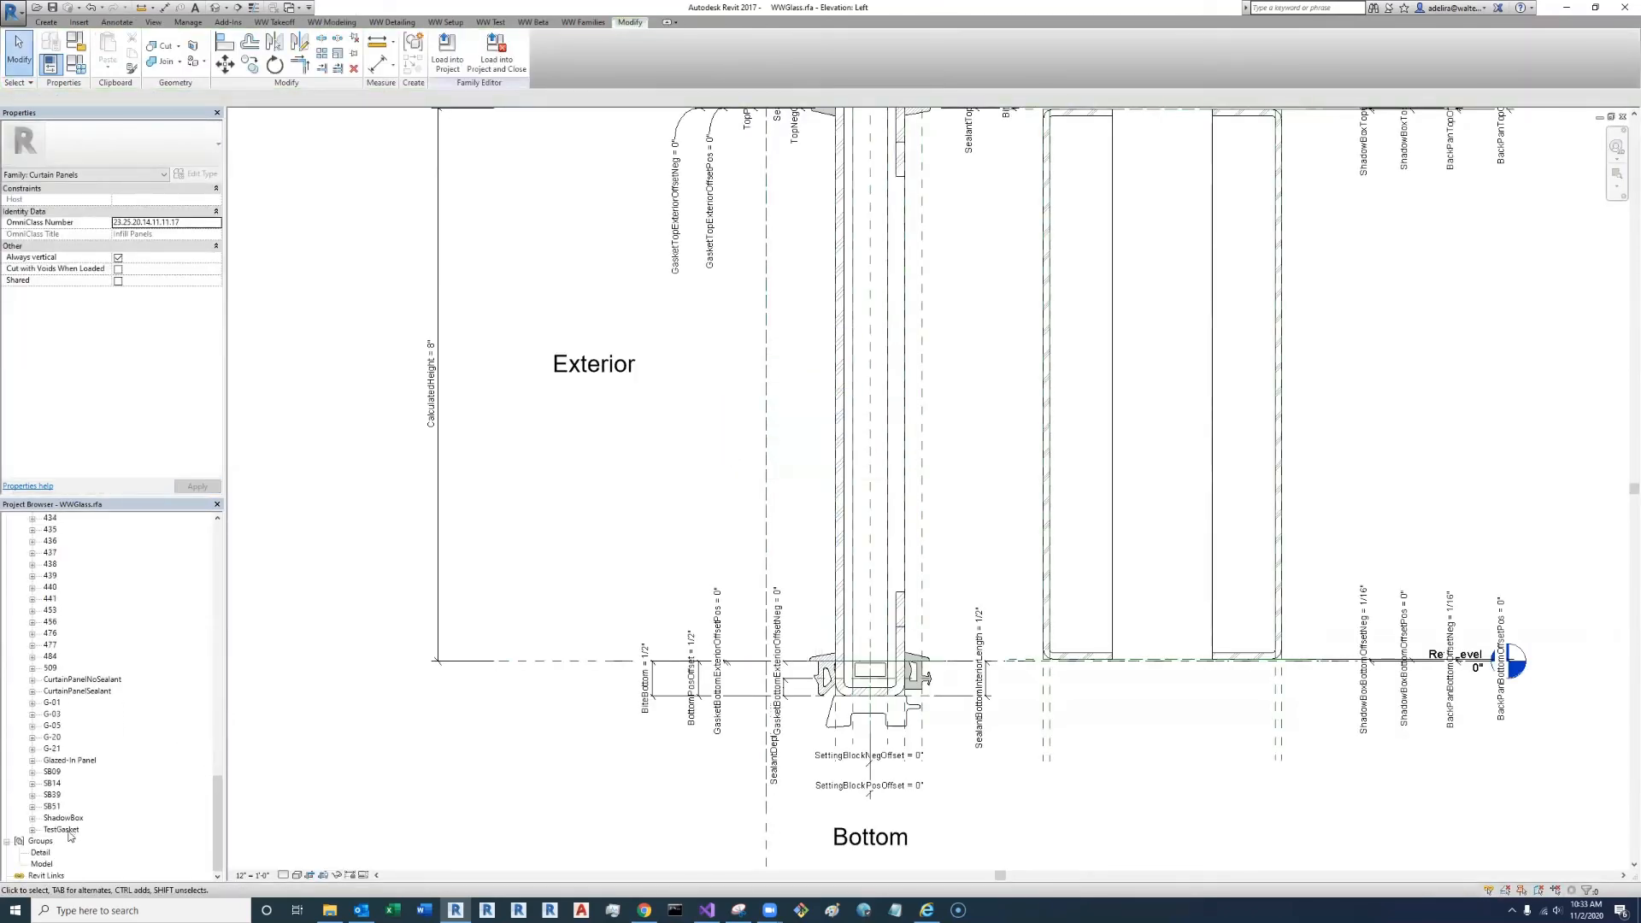
pyautogui.click(62, 830)
pyautogui.click(76, 62)
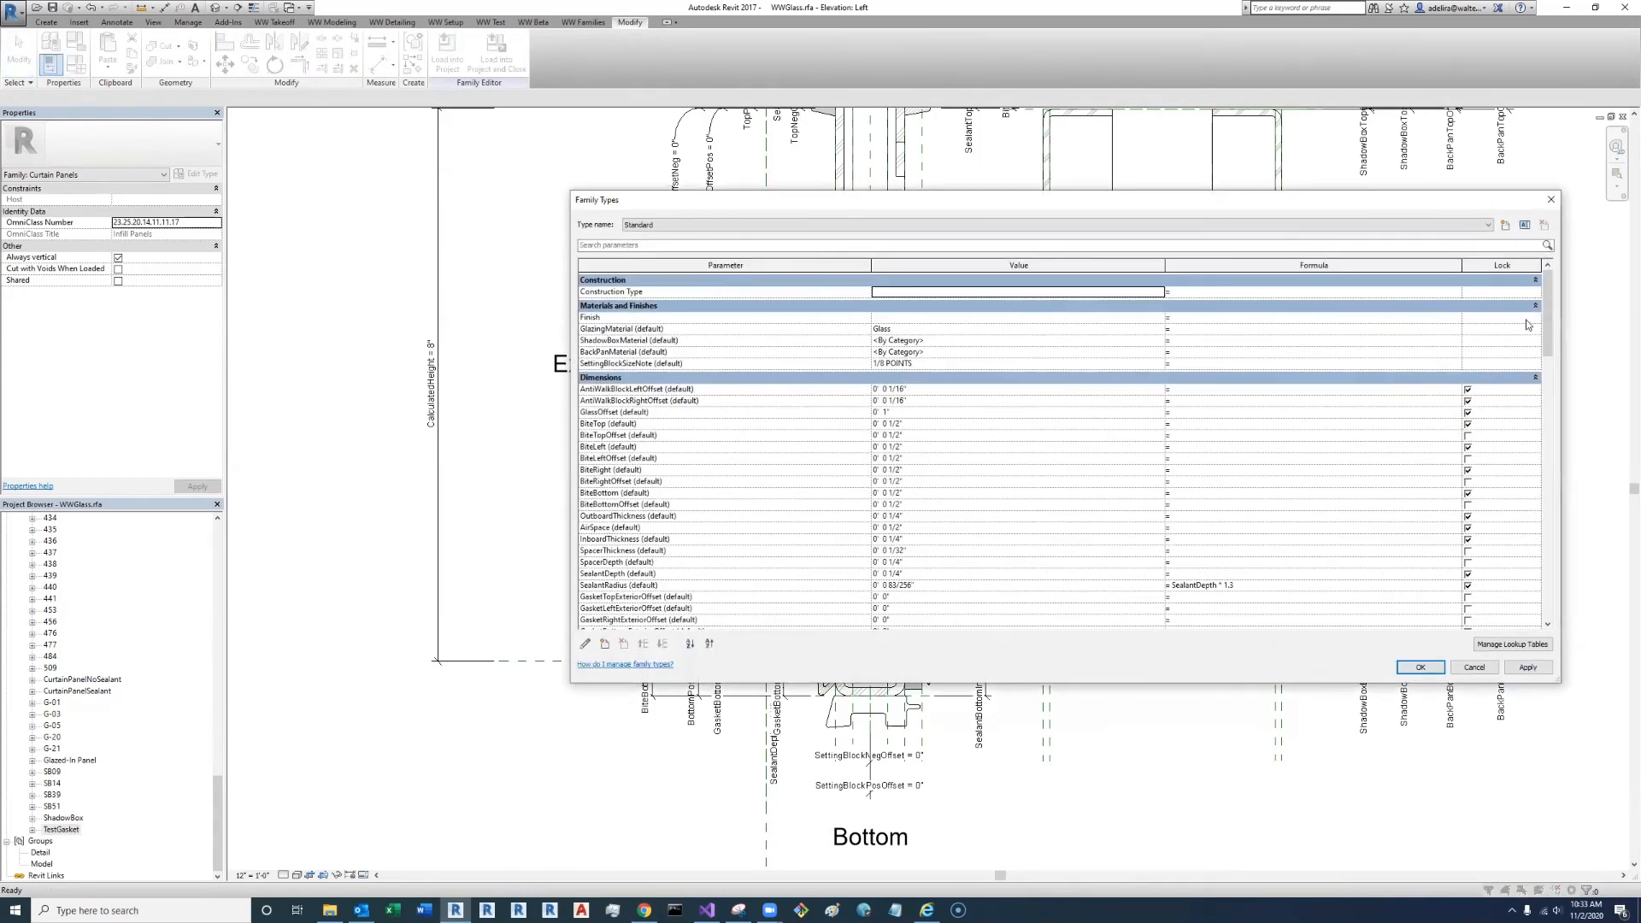
pyautogui.moveTo(1549, 318); pyautogui.dragTo(1547, 506)
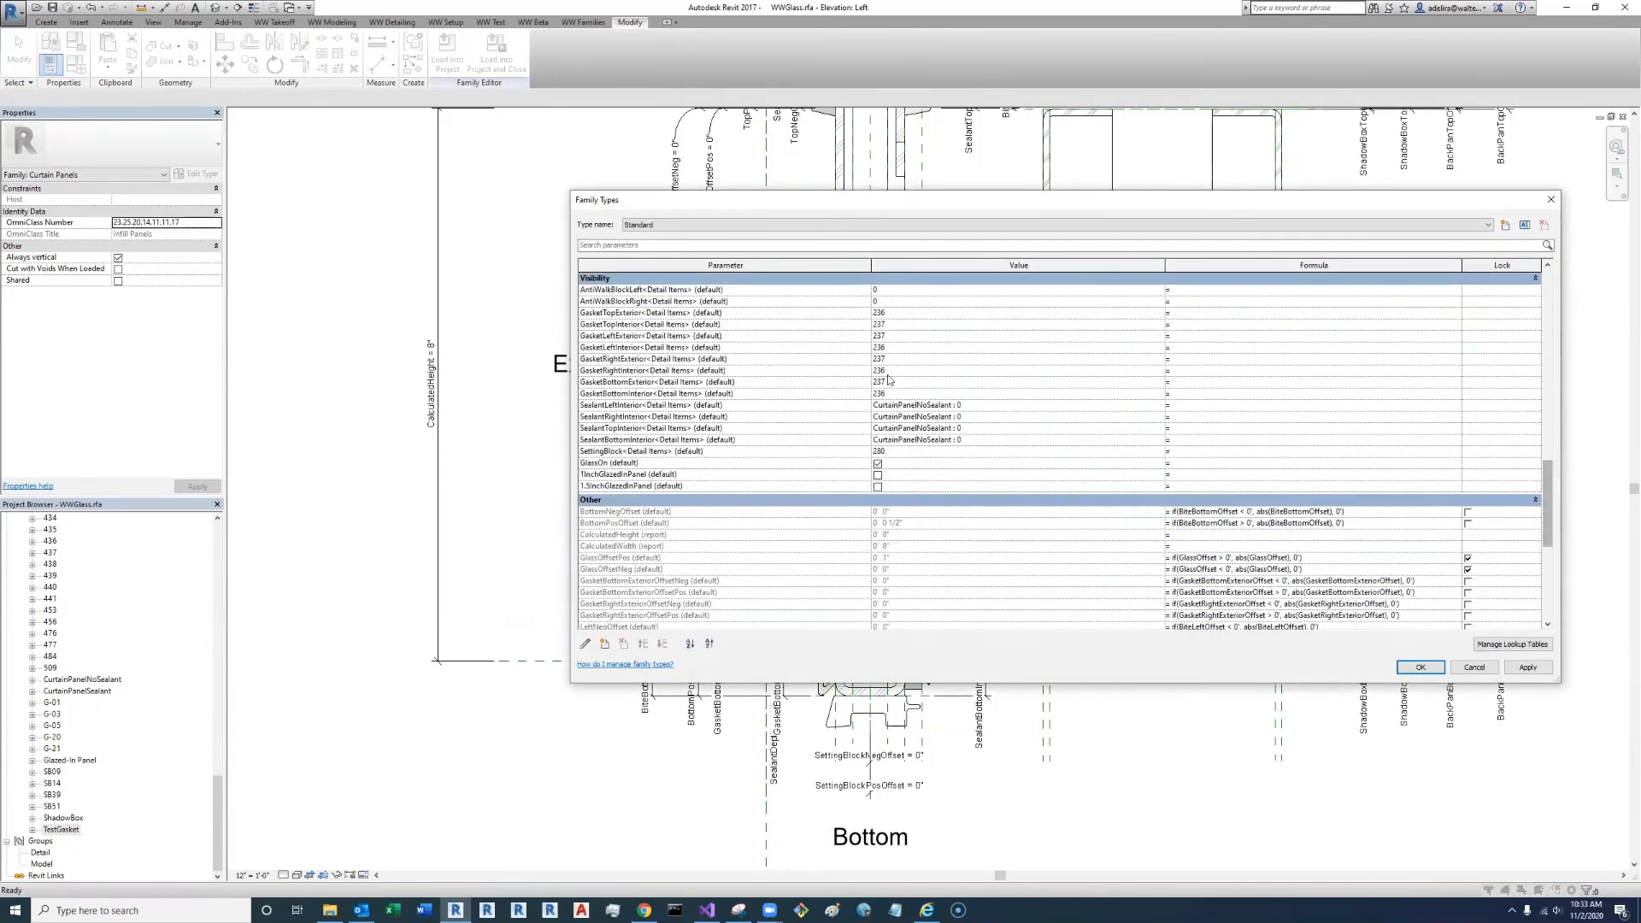
pyautogui.click(983, 312)
pyautogui.click(1158, 313)
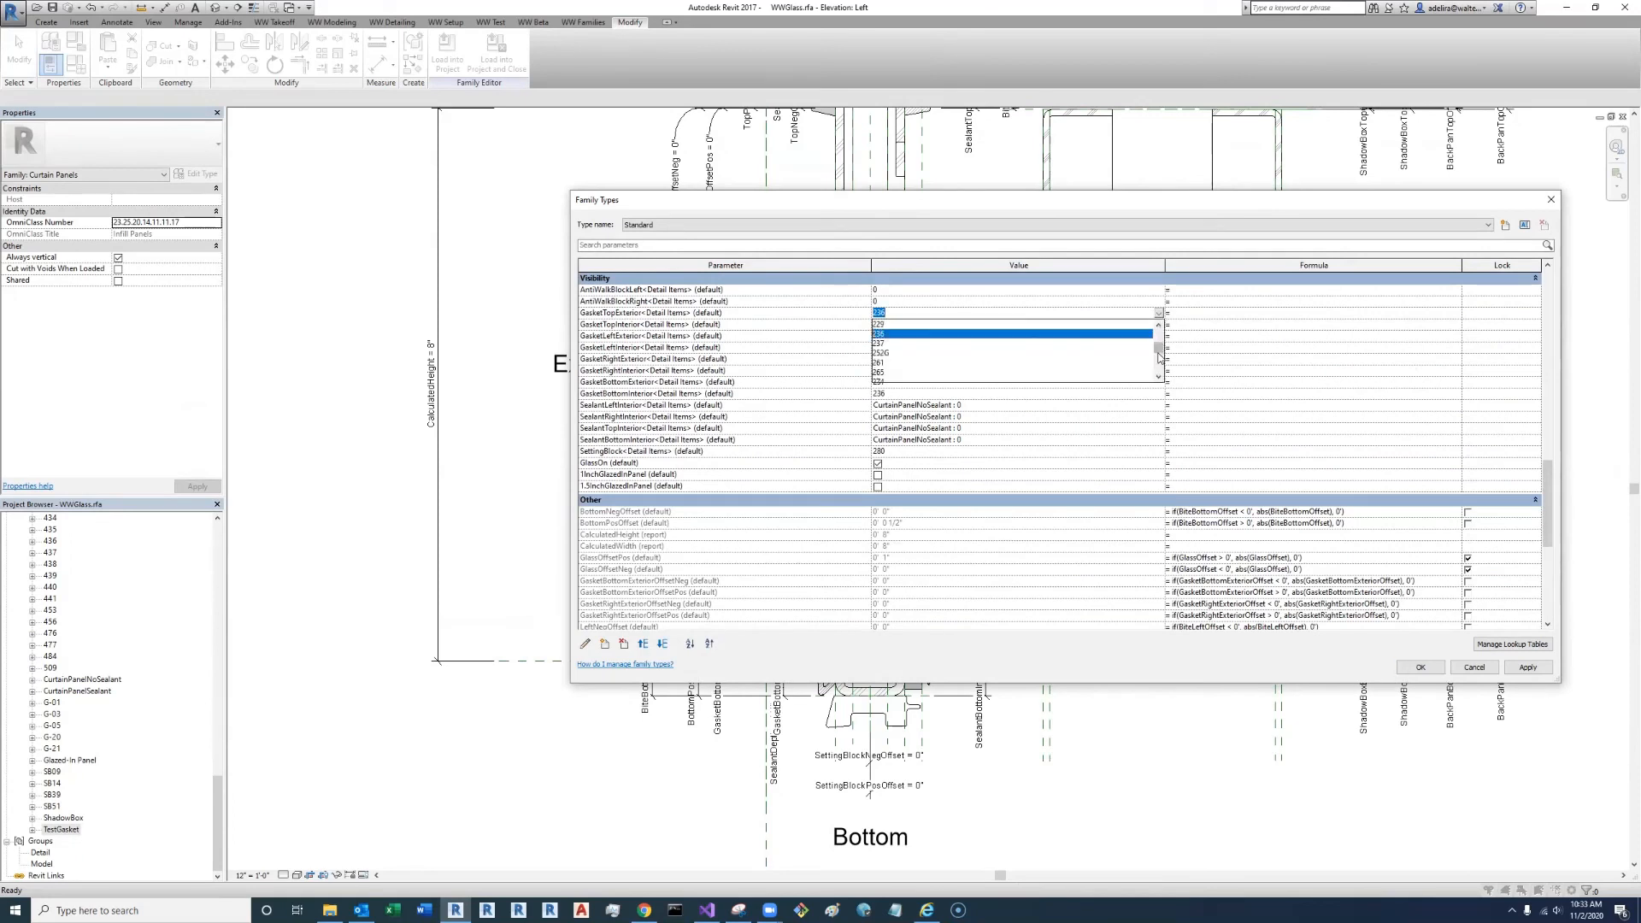
pyautogui.moveTo(1157, 350); pyautogui.dragTo(1158, 373)
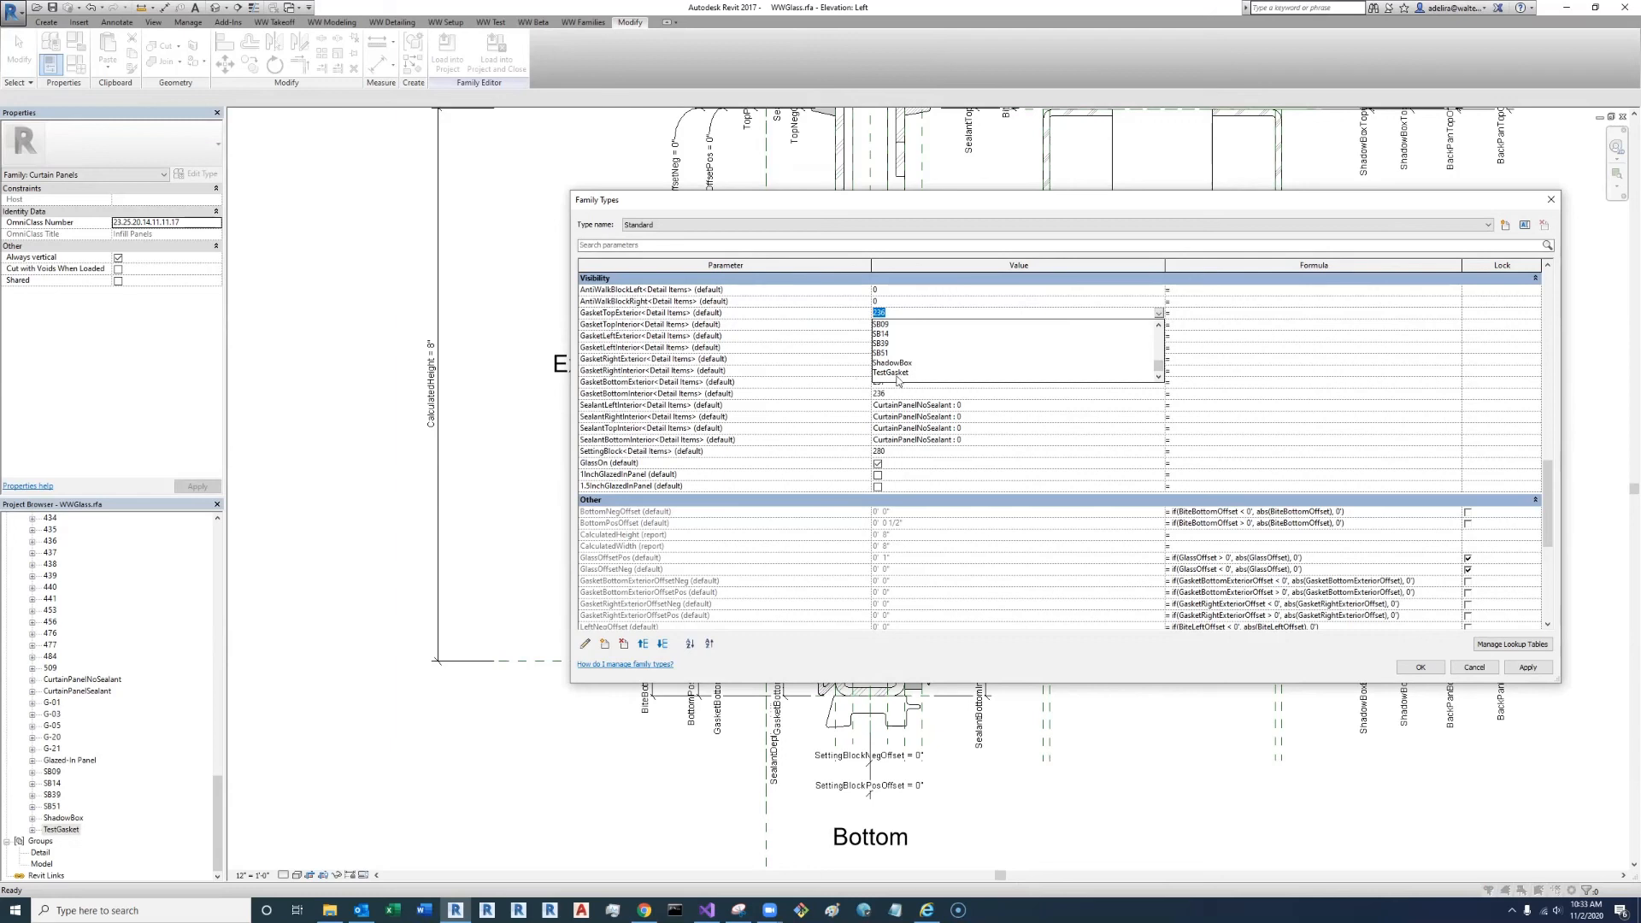
pyautogui.click(907, 312)
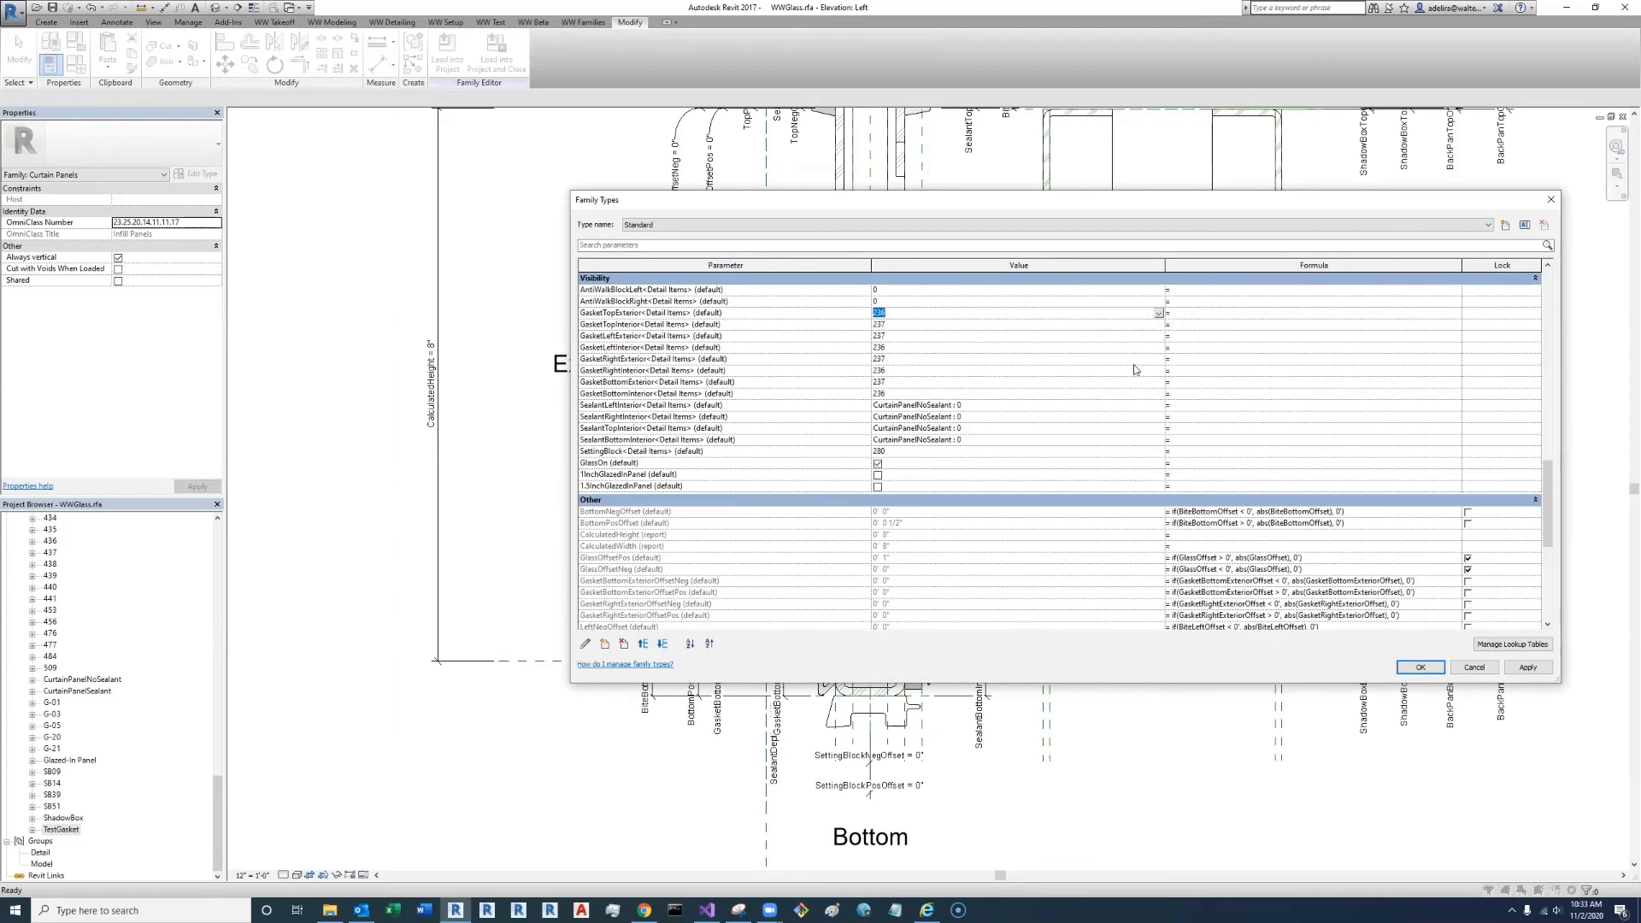